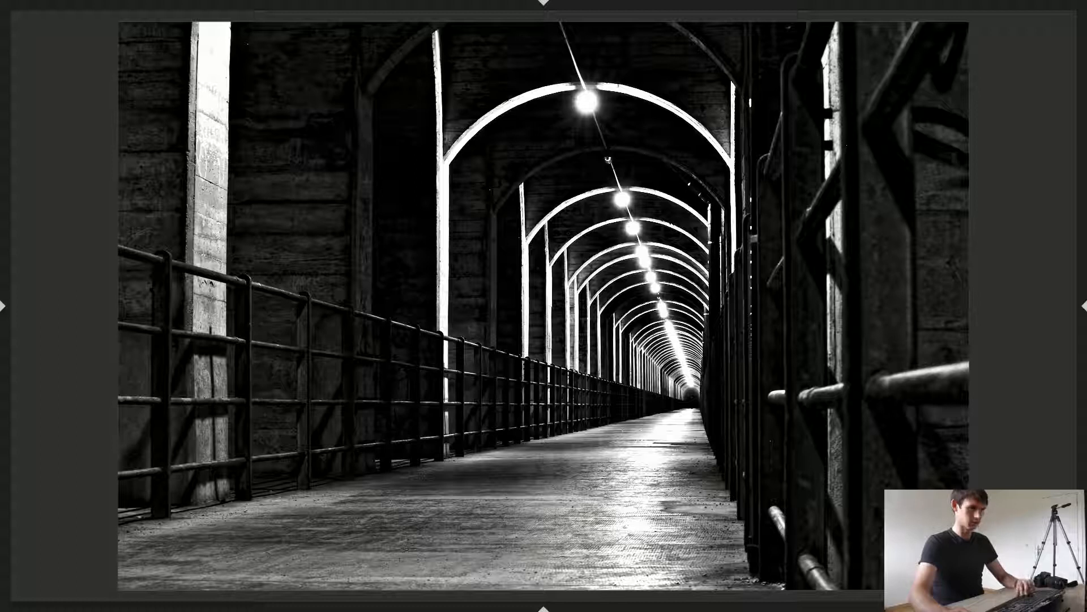
Switch to the unedited colour version of the tunnel photo, show the editing modules and enable lens correction (correction des objectifs).
key("backslash")
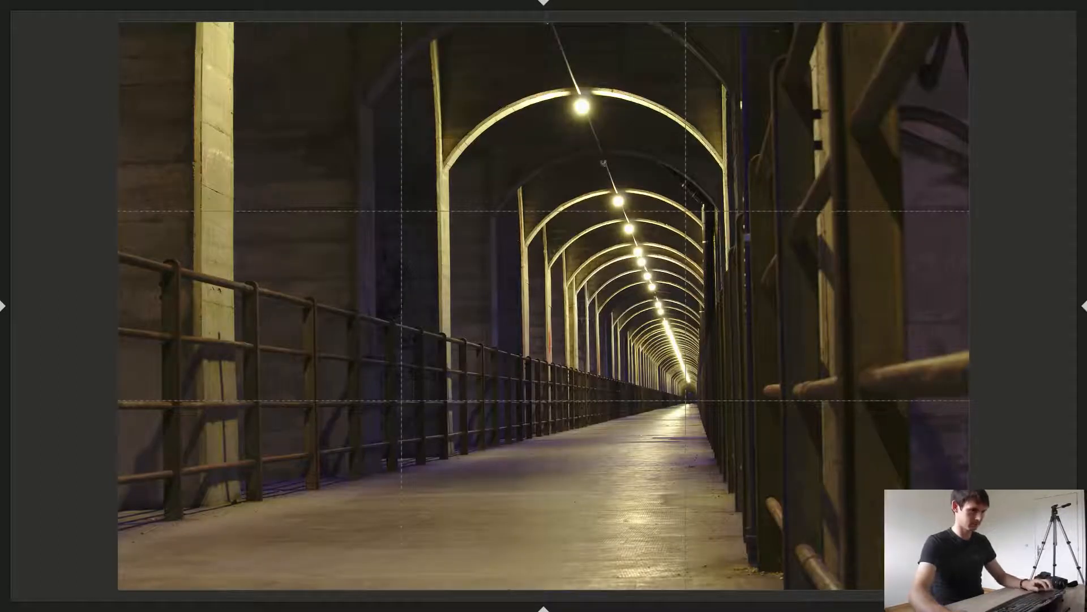
left_click(1081, 321)
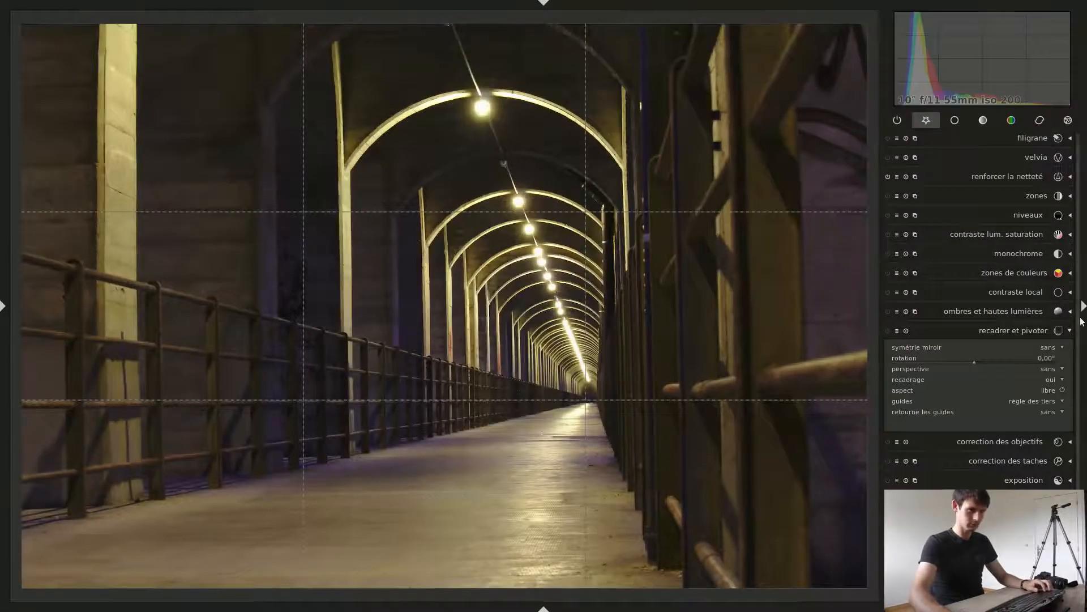
left_click(1032, 332)
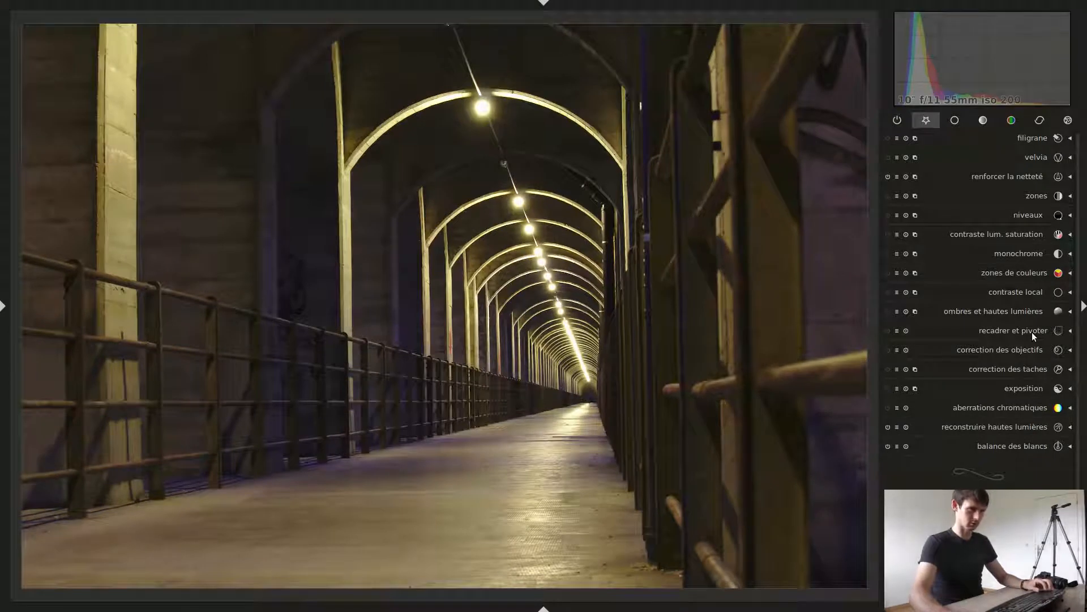
left_click(889, 350)
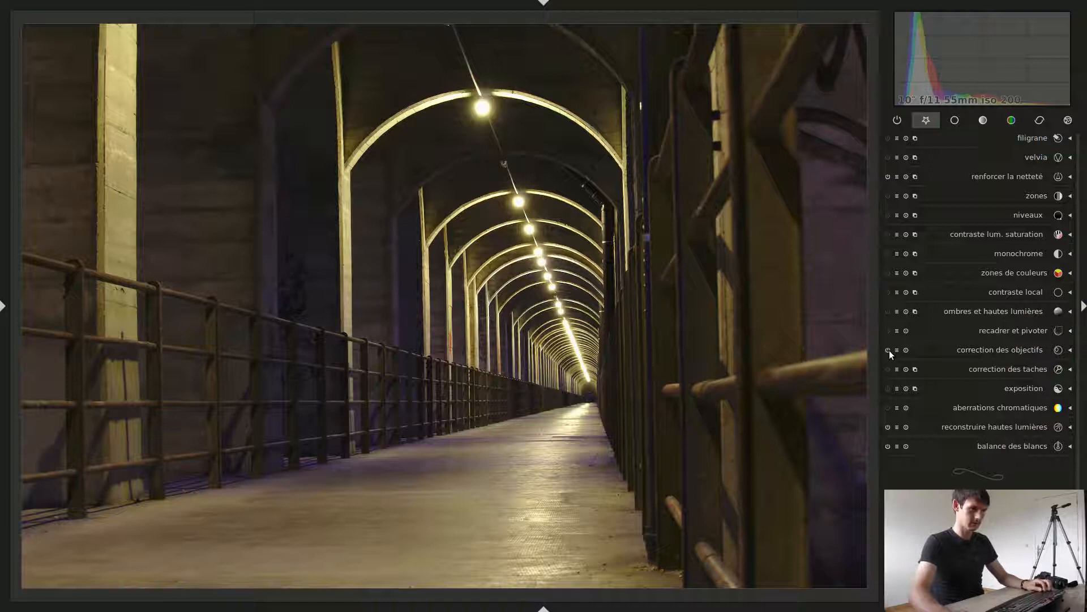
Straighten the photo with a rotation of -1.57° and set the crop aspect ratio to 3:2, 4x6, 35mm.
left_click(1023, 332)
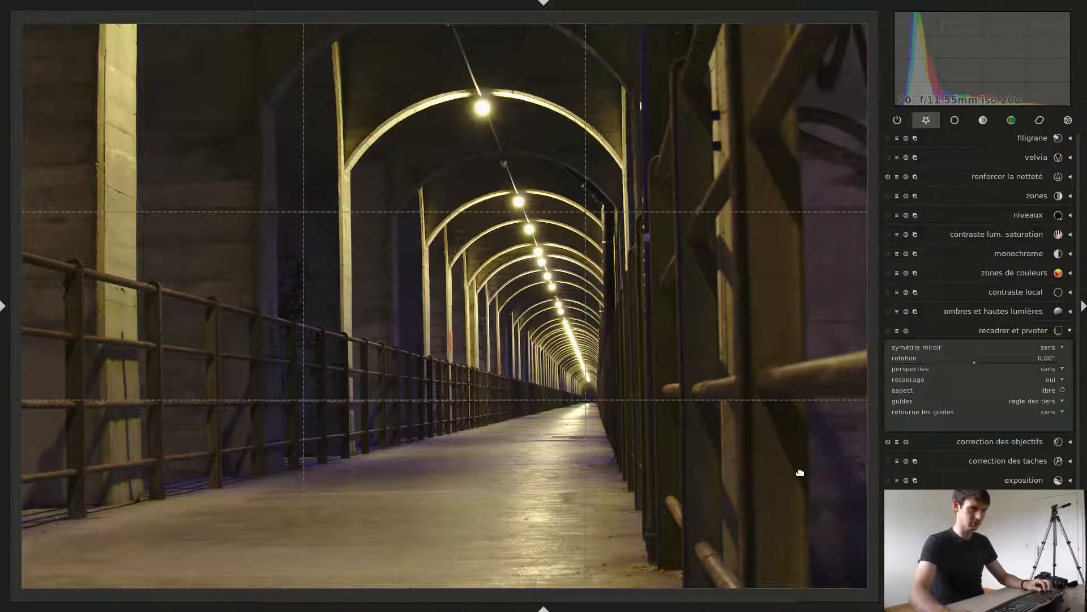
left_click_drag(812, 548, 799, 87)
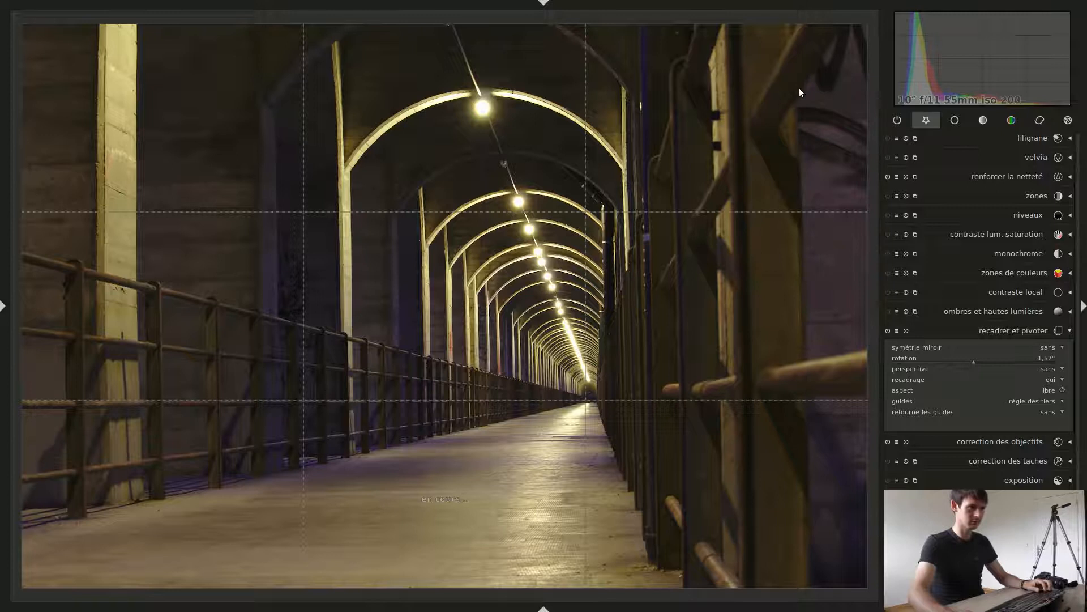
left_click(1054, 390)
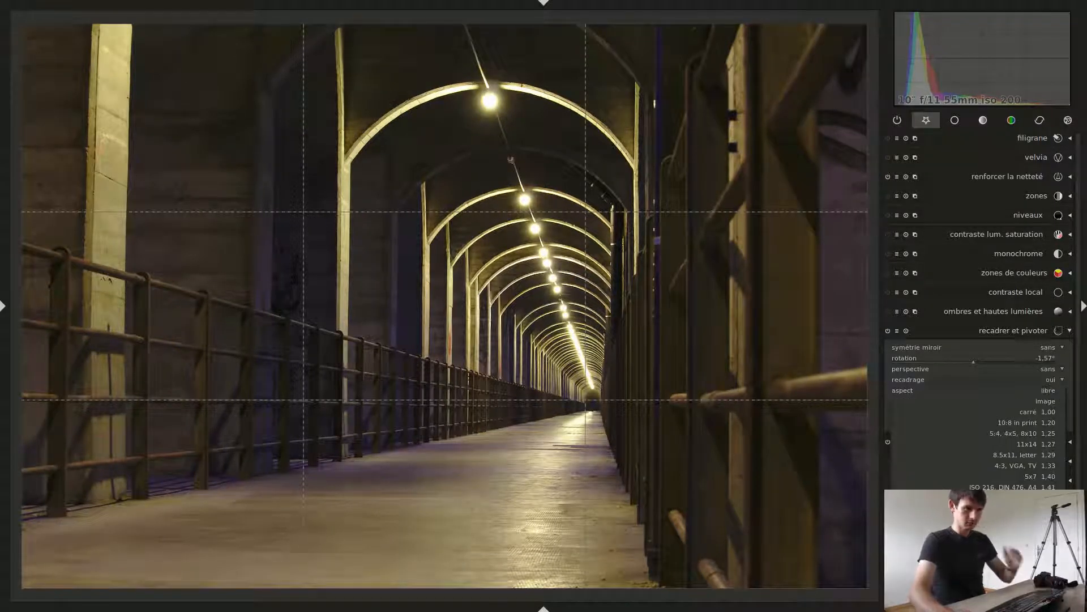
left_click(1031, 497)
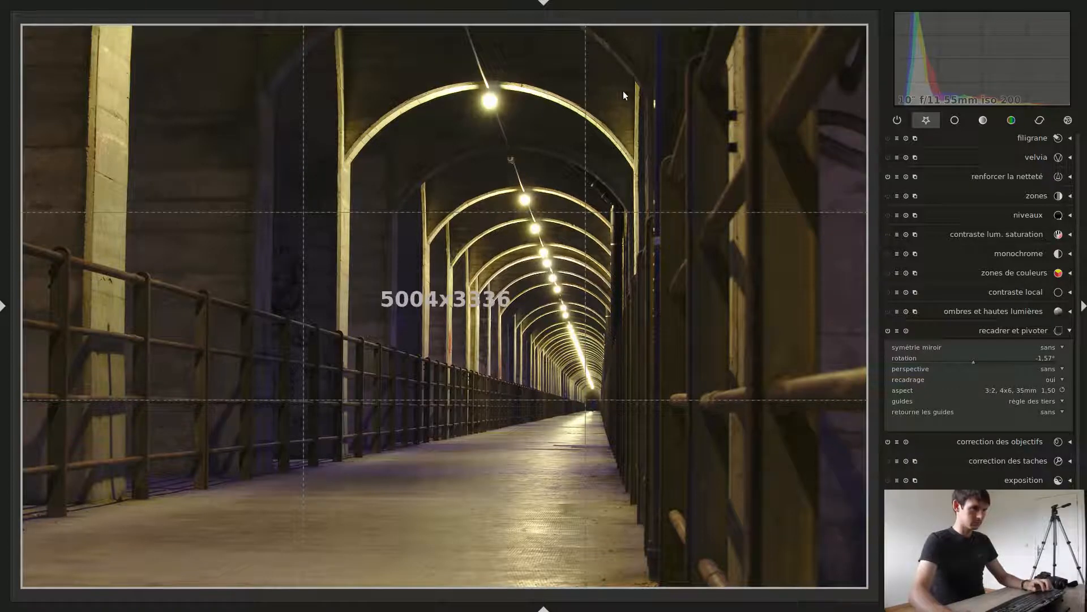
Crop away narrow strips along the photo's upper and right edges, keeping its lower-left corner, and apply the crop.
mouse_move(849, 31)
left_mouse_down()
mouse_move(847, 66)
mouse_move(866, 25)
left_mouse_up()
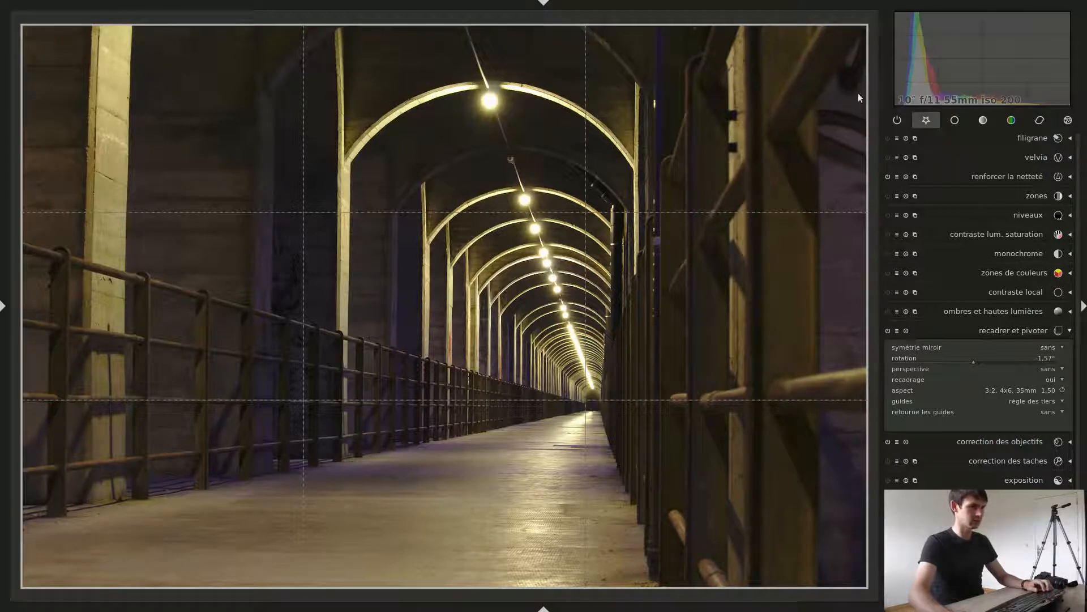
left_click_drag(855, 31, 858, 78)
mouse_move(23, 574)
left_mouse_down()
mouse_move(55, 553)
mouse_move(26, 590)
left_mouse_up()
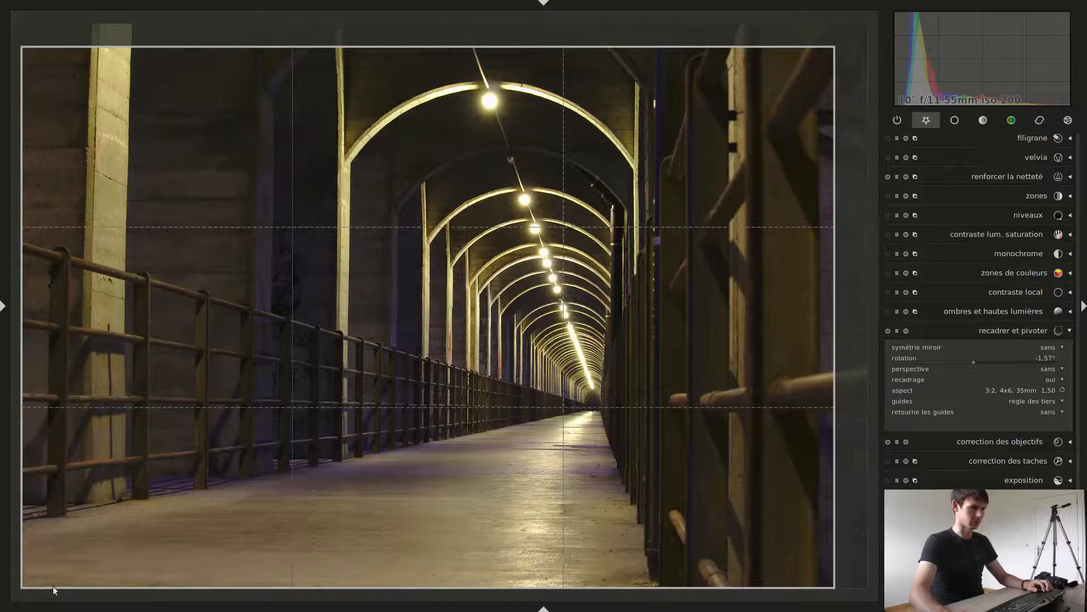
double_click(649, 259)
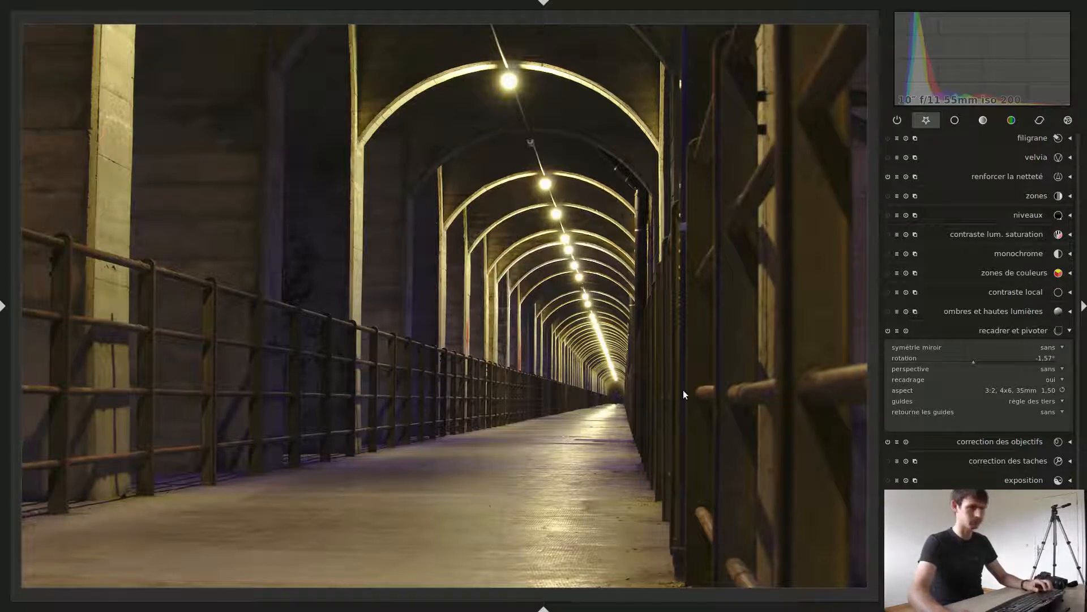
left_click(1032, 334)
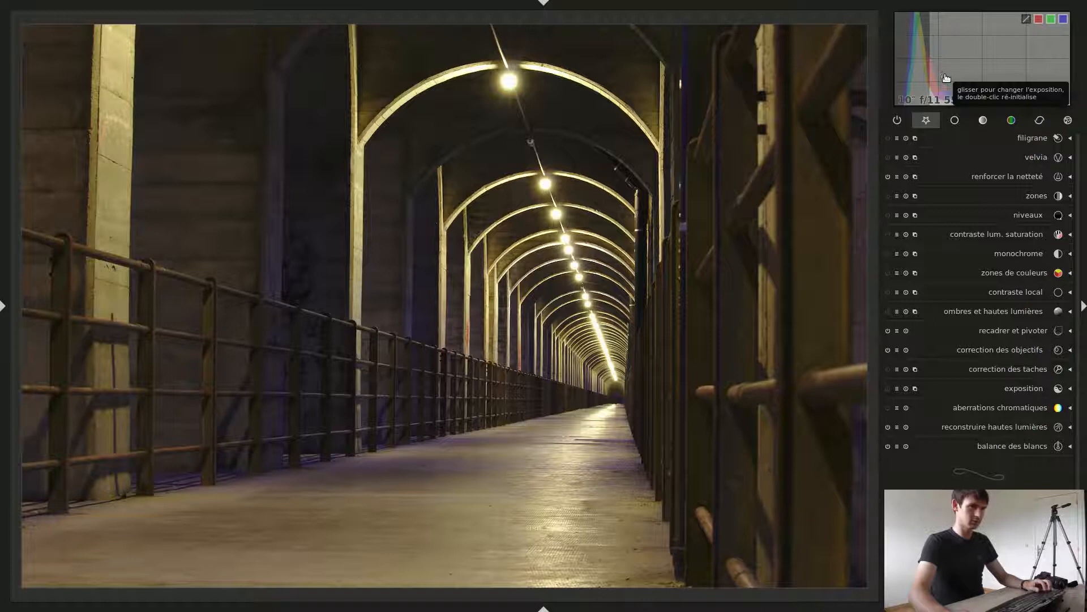
Brighten the exposure slightly and enable shadows and highlights (ombres et hautes lumières) with Gaussian softening.
left_click_drag(918, 106, 962, 96)
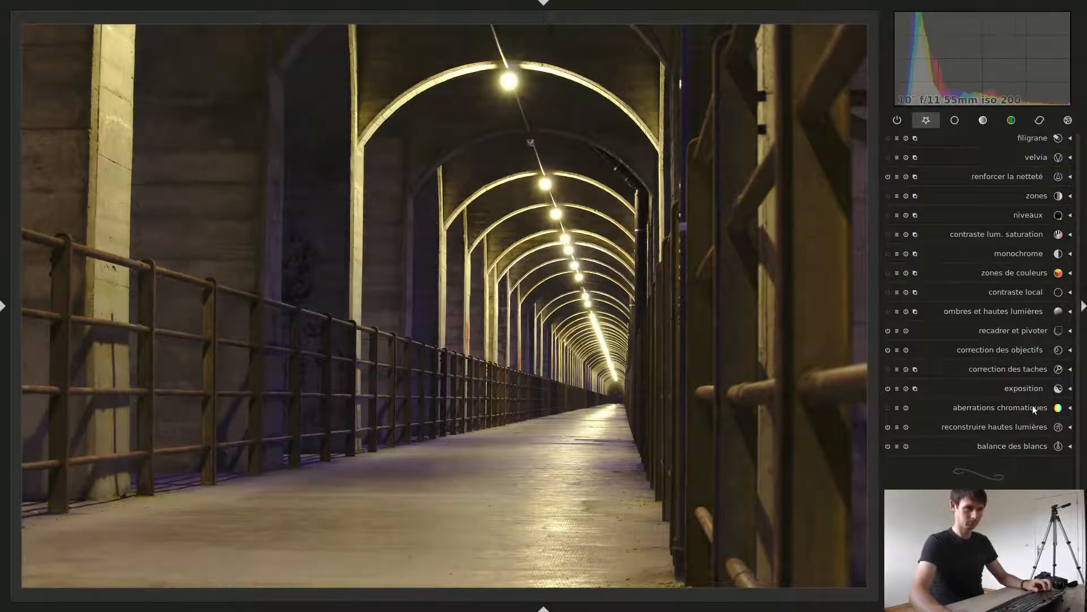
left_click(1016, 312)
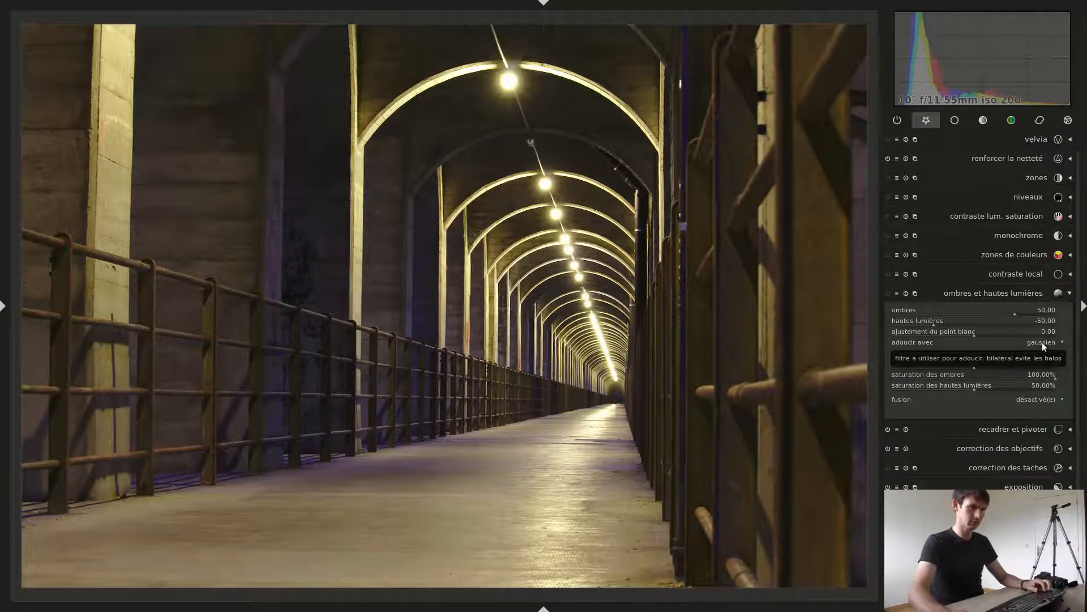
scroll(1042, 342, "up", 1)
scroll(1042, 342, "up", 1)
scroll(1042, 342, "down", 1)
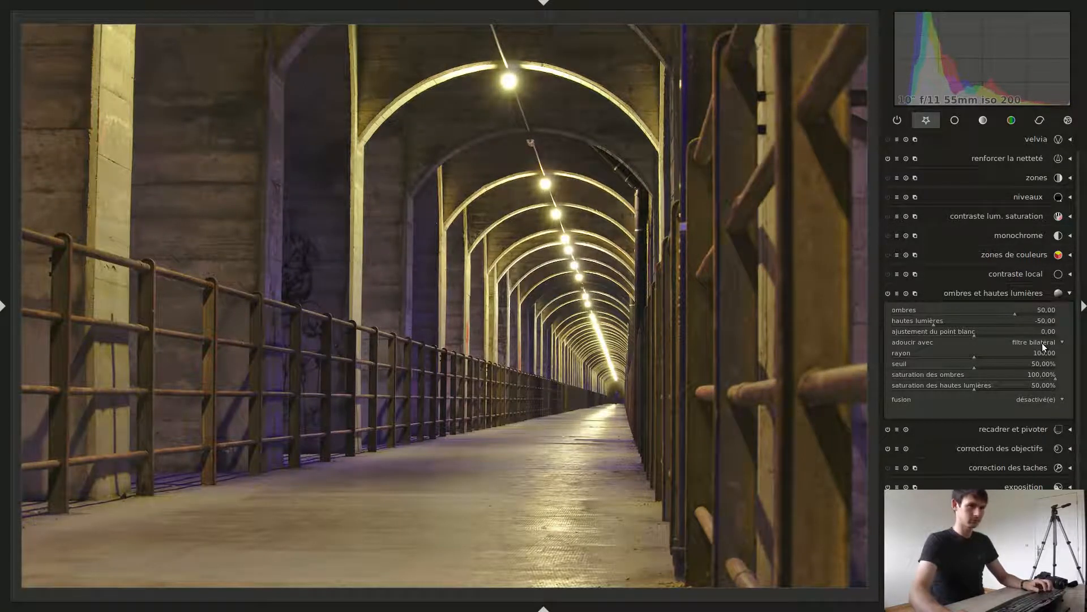
scroll(1042, 342, "up", 1)
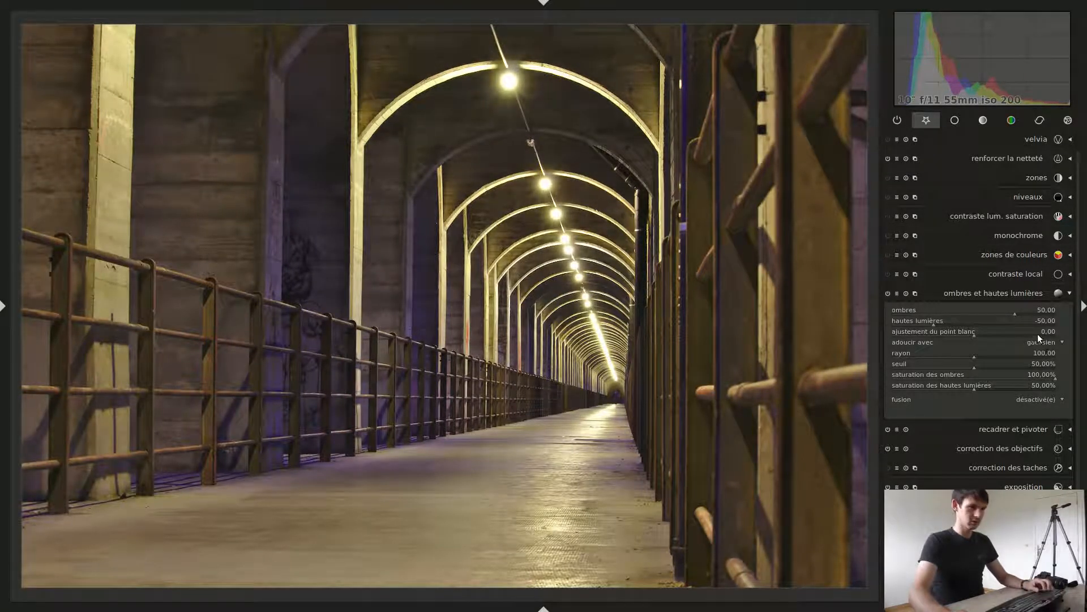
left_click(1027, 291)
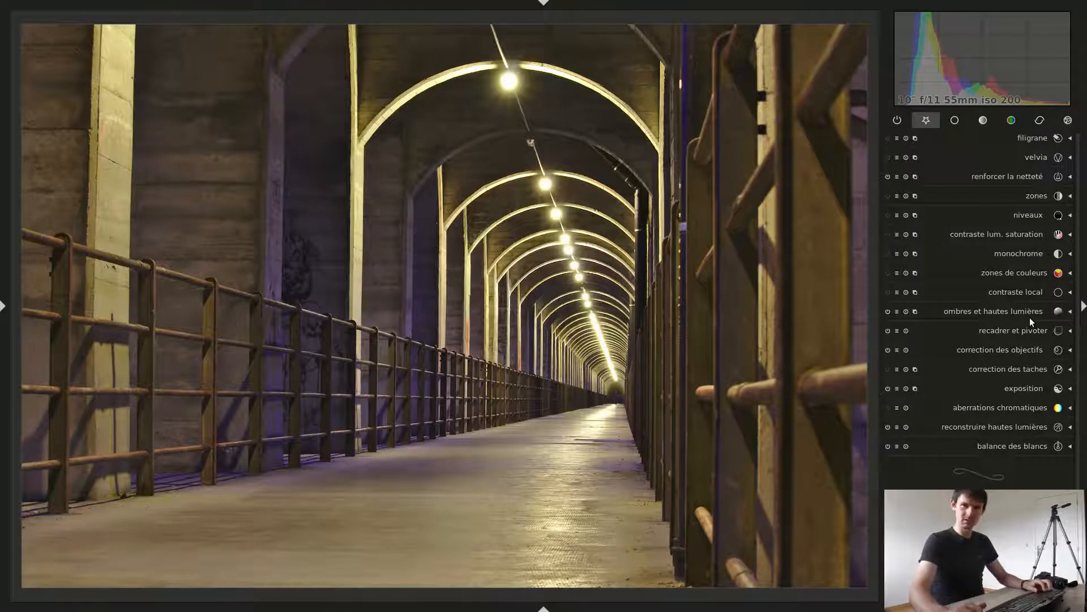
Convert the photo to monochrome and darken it with levels (niveaux) by raising the black point and shifting the grey point towards white.
left_click(888, 254)
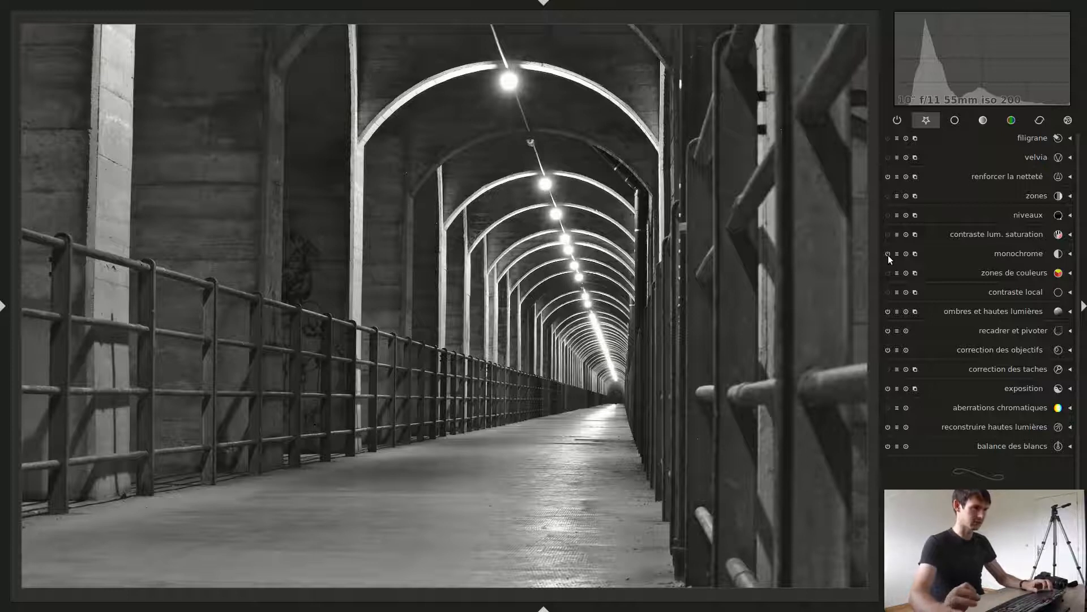
left_click(889, 215)
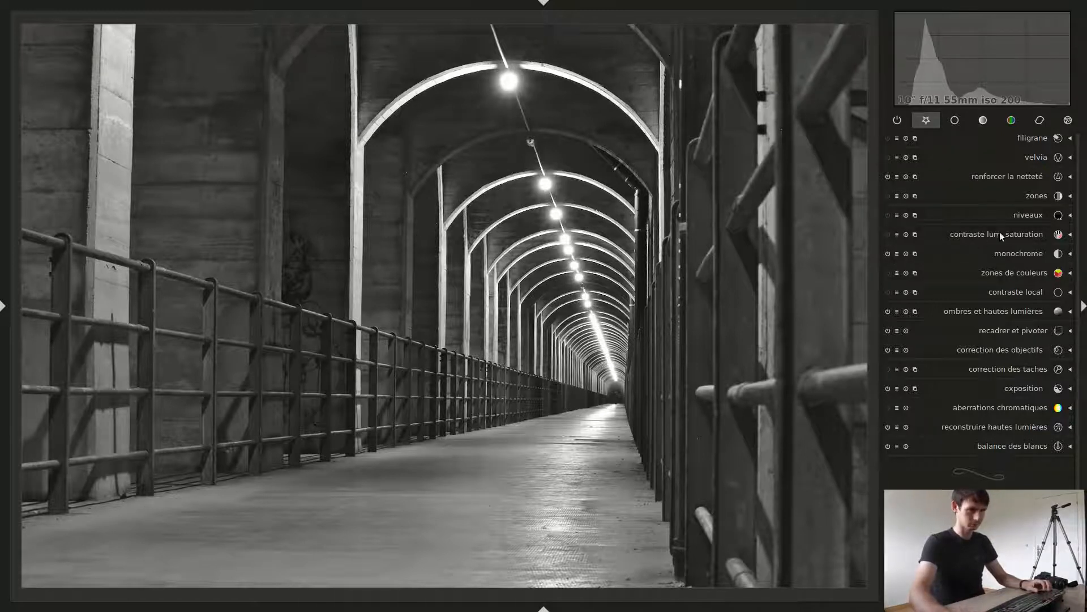
left_click(1029, 215)
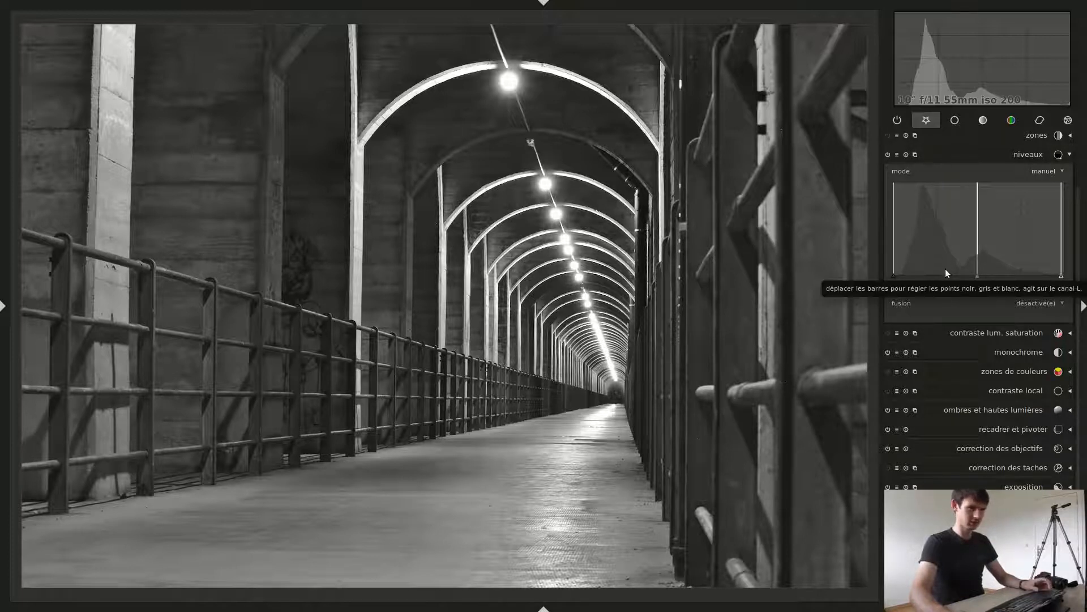
left_click_drag(893, 275, 909, 273)
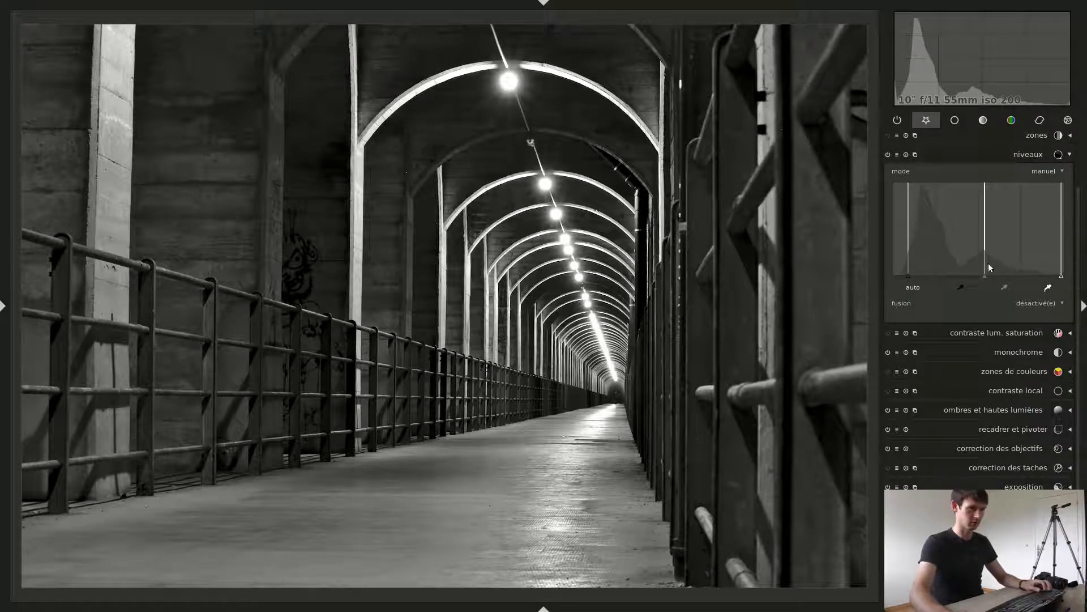
left_click_drag(1061, 274, 1056, 275)
key("ctrl+z")
mouse_move(989, 273)
left_mouse_down()
mouse_move(971, 279)
mouse_move(994, 279)
left_mouse_up()
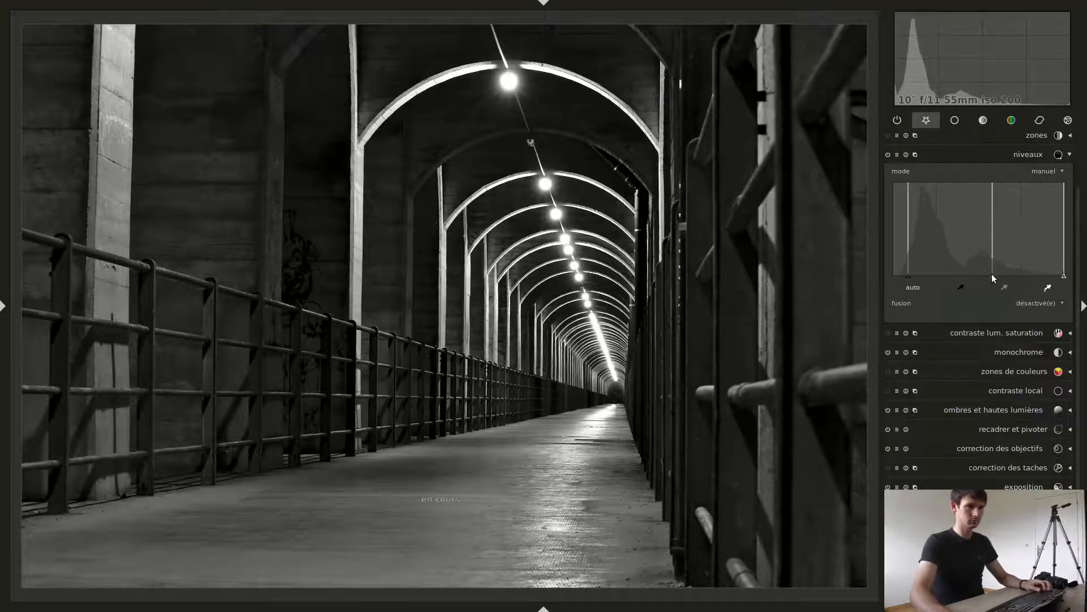
left_click(1031, 153)
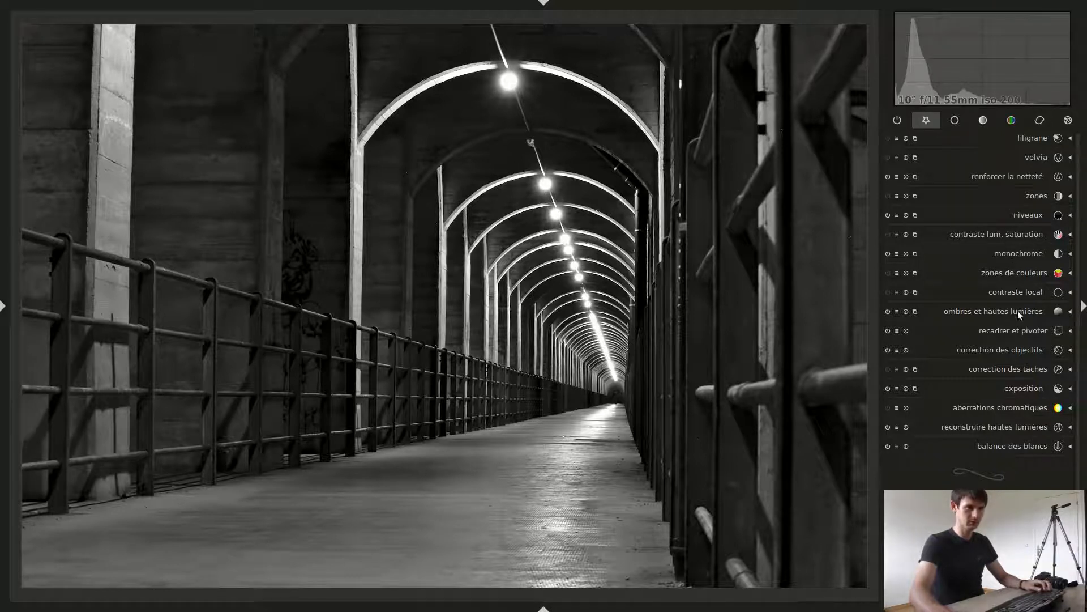
Enable local contrast (contraste local) with coarseness 65, contrast 46 and detail 0.750, and compare the photo without and with it.
left_click(1017, 293)
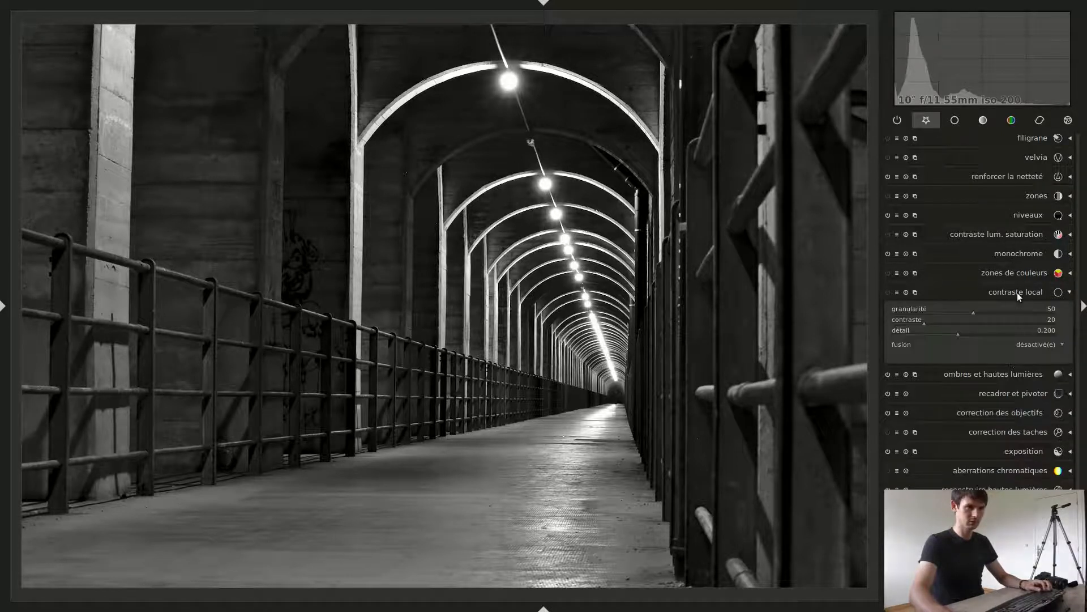
left_click(888, 293)
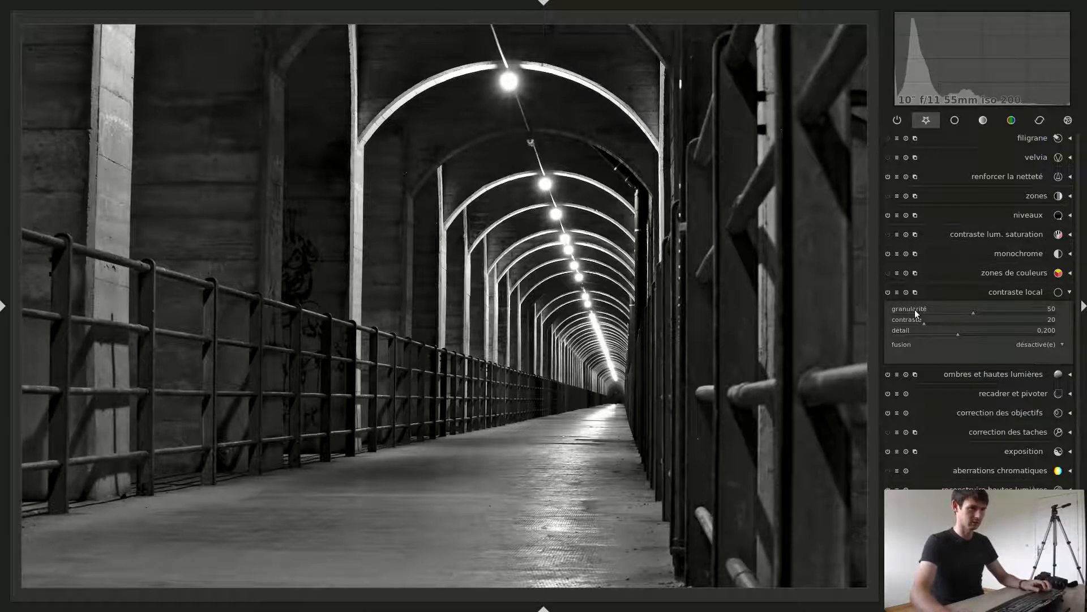
scroll(915, 309, "up", 7)
scroll(916, 309, "up", 8)
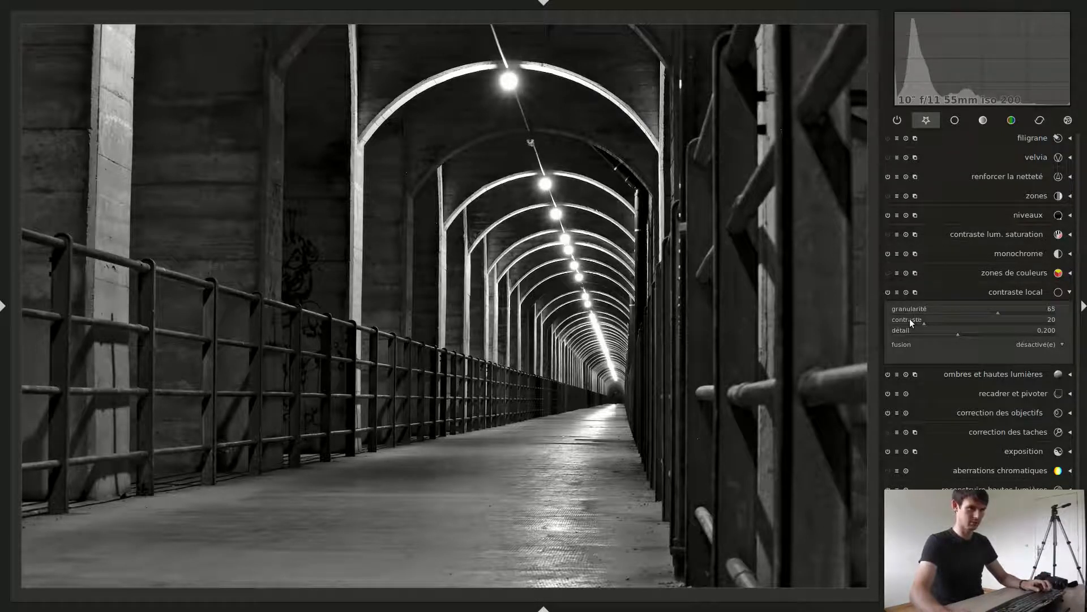
scroll(910, 320, "up", 15)
scroll(905, 334, "up", 17)
scroll(905, 333, "up", 20)
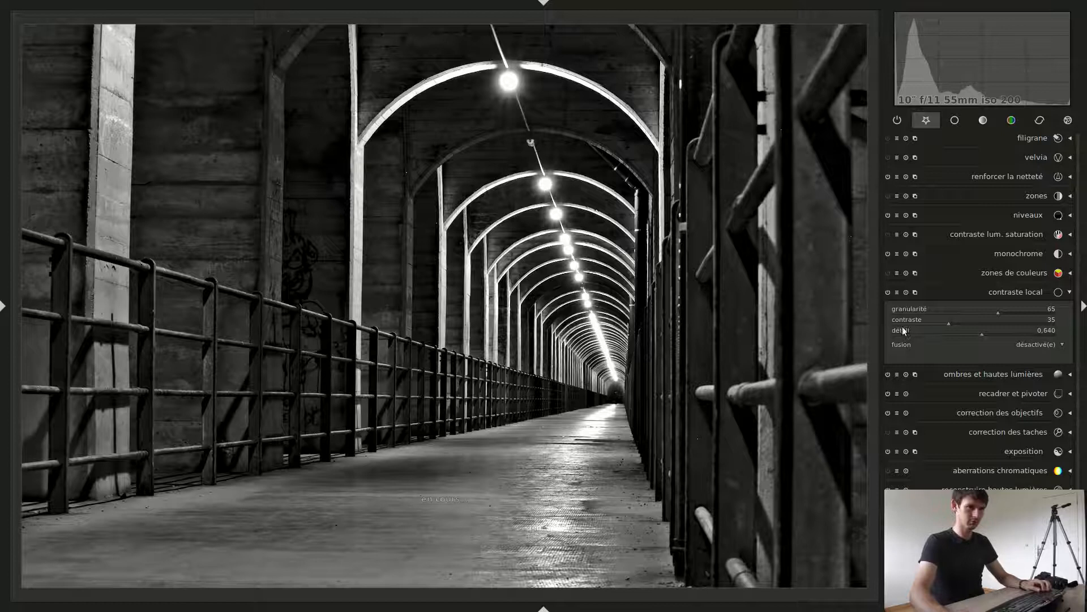
scroll(908, 331, "up", 6)
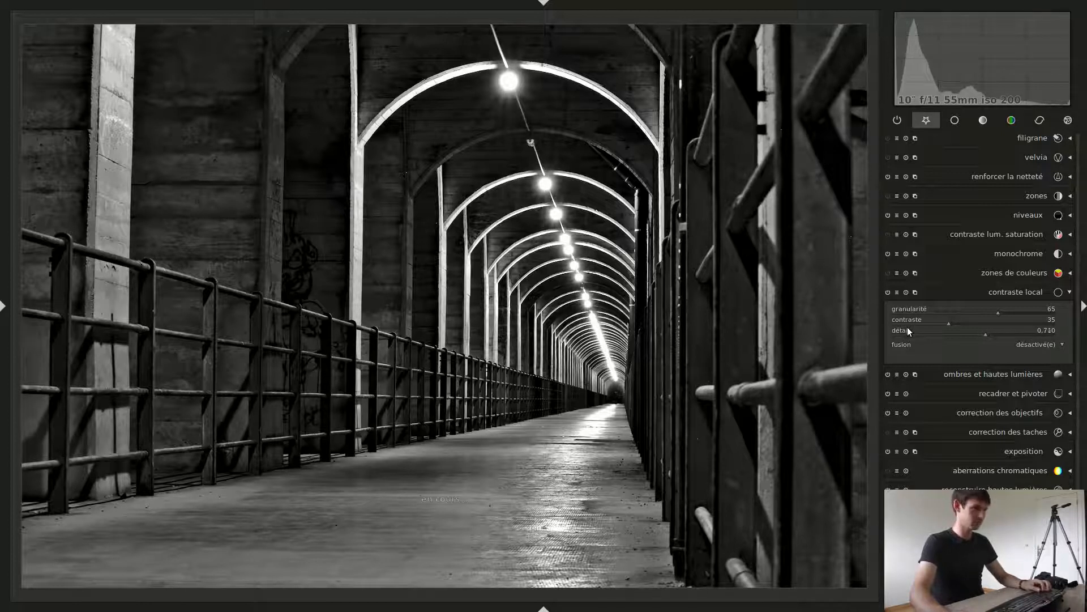
scroll(908, 321, "up", 9)
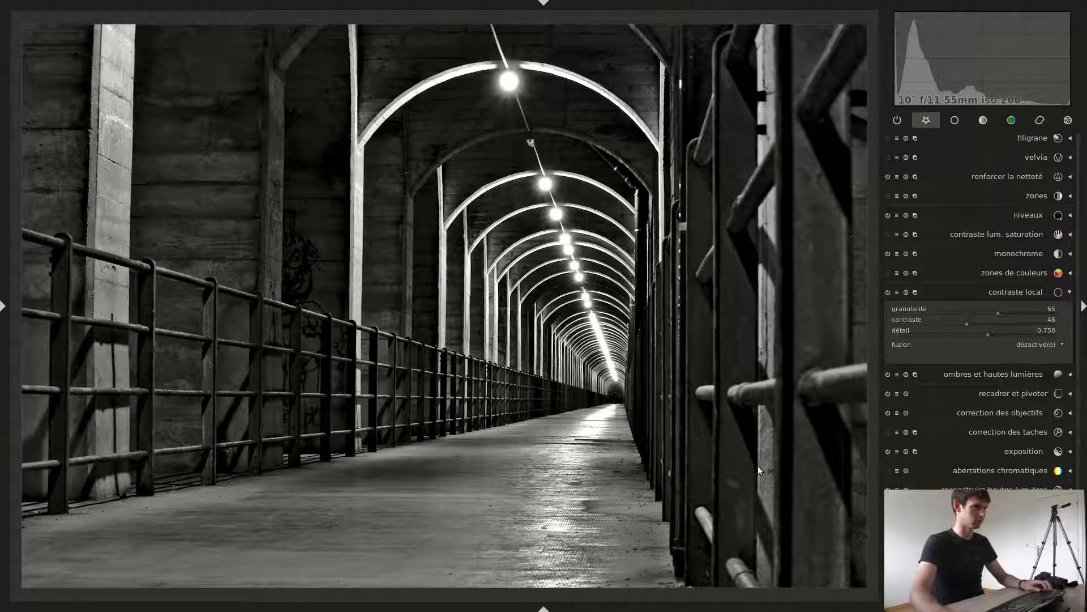
left_click(887, 293)
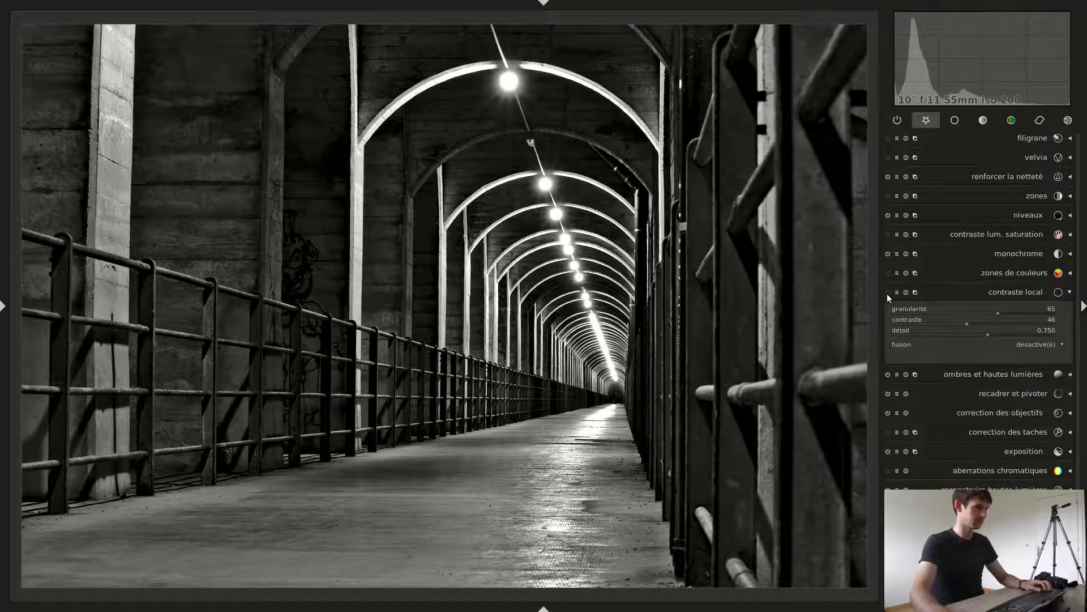
left_click(887, 293)
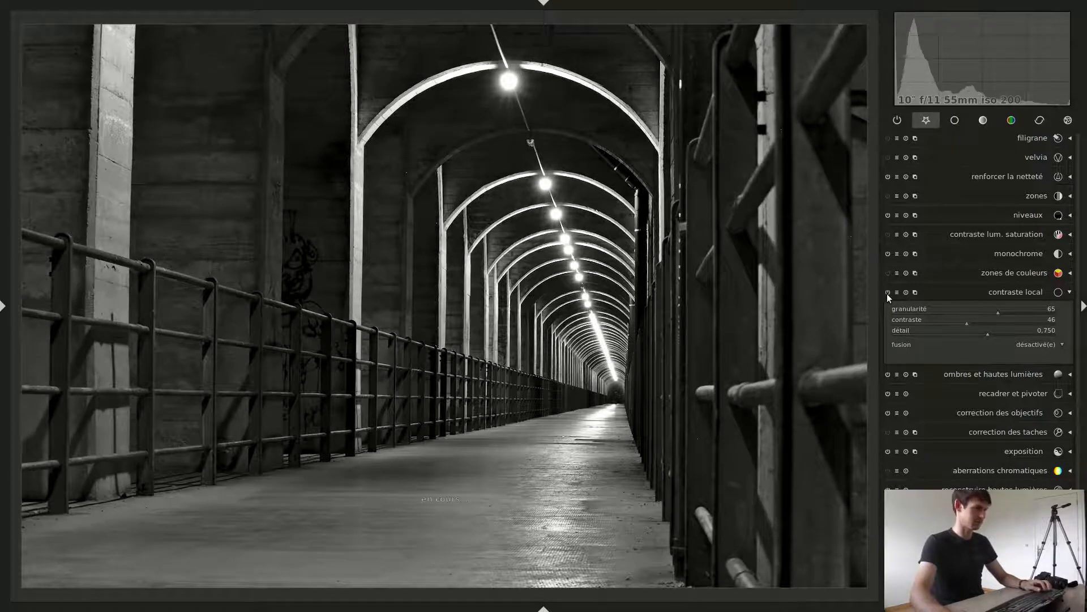
left_click(1015, 293)
Set contrast to 0.40 and brightness (luminosité) to 0.06 in the contrast, brightness and saturation module.
left_click(1010, 234)
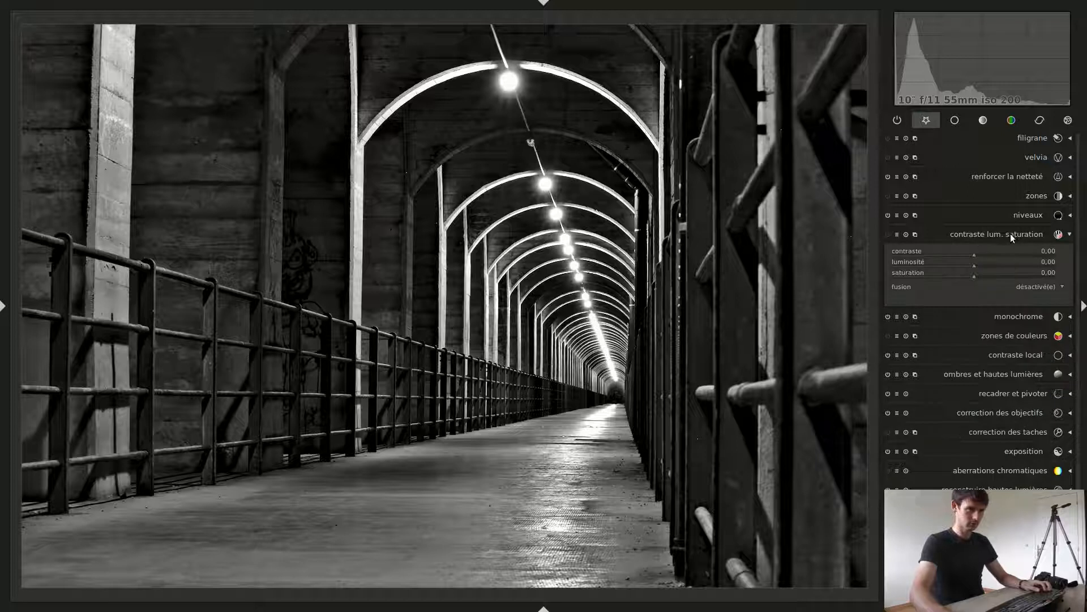
left_click(975, 256)
mouse_move(975, 256)
left_mouse_down()
mouse_move(1007, 252)
mouse_move(977, 270)
left_mouse_up()
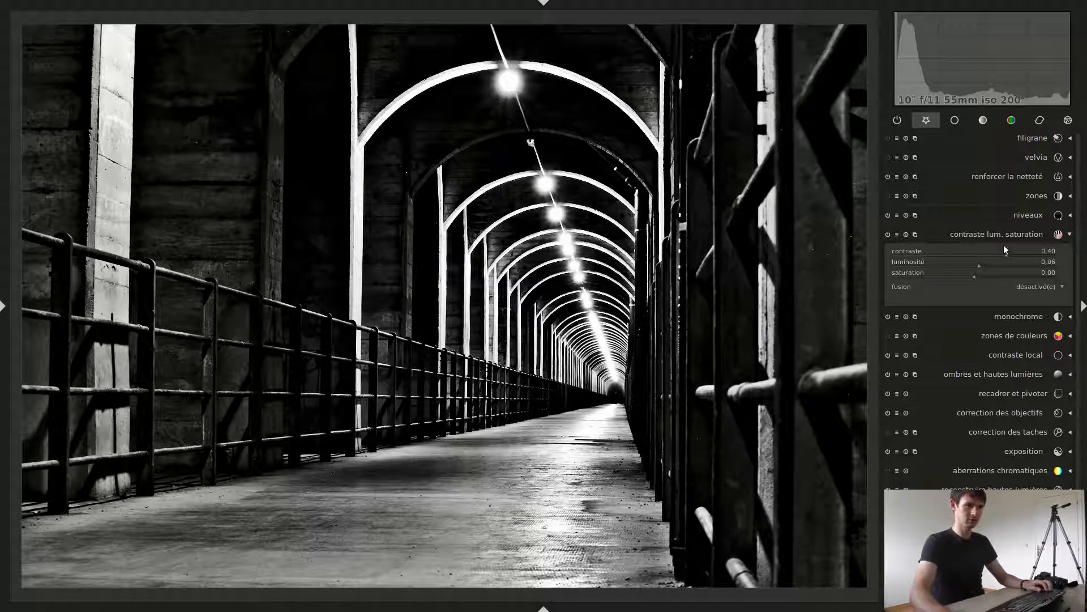
Lower the black point in levels (niveaux) back to its minimum to recover detail in the shadows.
left_click(1025, 215)
left_click_drag(910, 271, 889, 270)
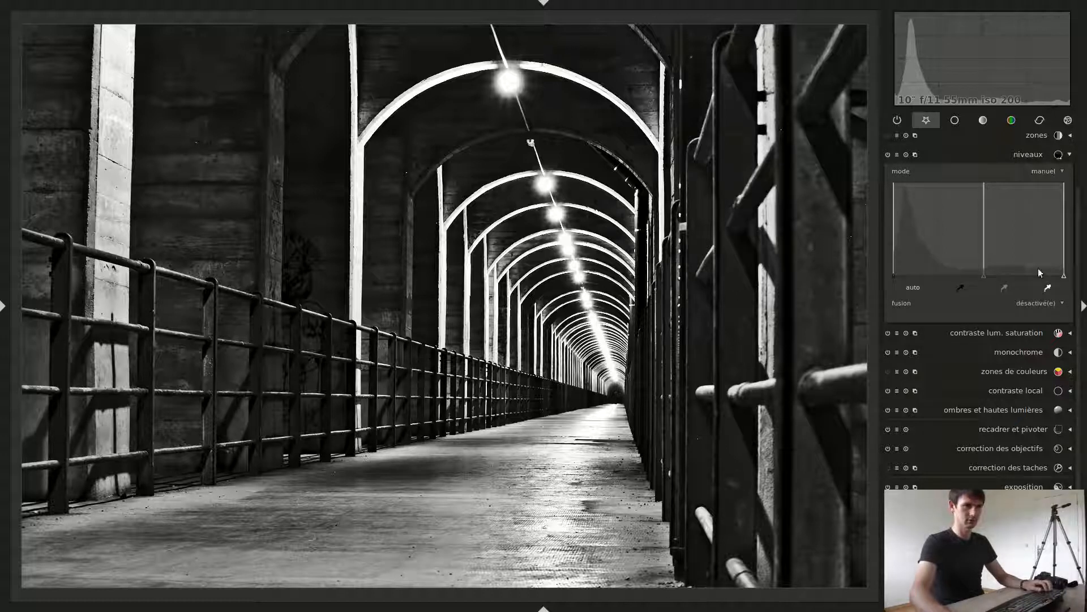
left_click(1035, 153)
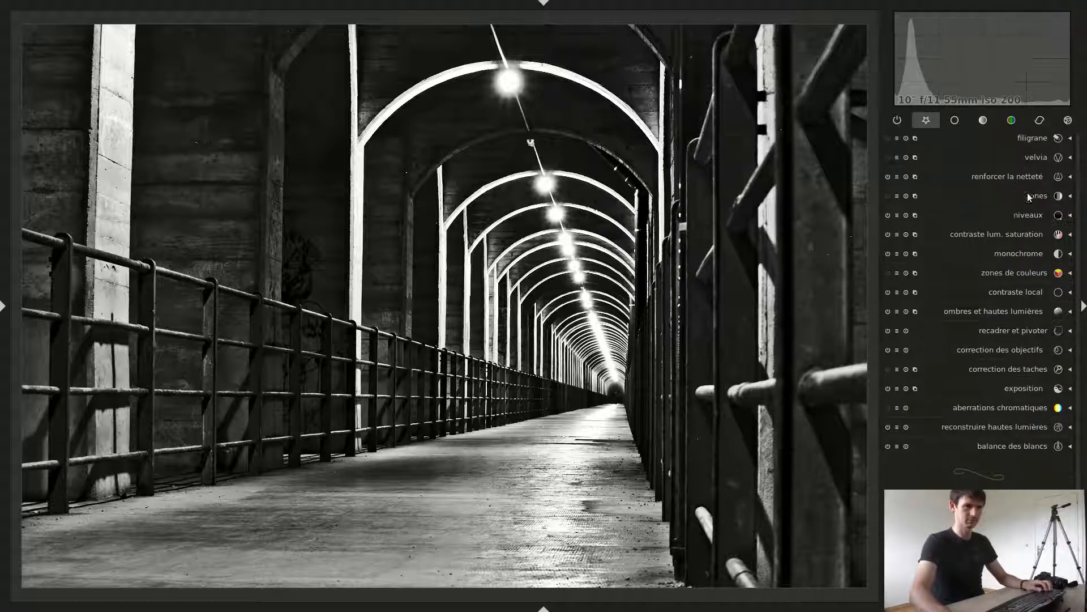
Set contrast to 0.53, and in levels (niveaux) raise the black point slightly and shift the grey point towards white.
left_click(1020, 234)
scroll(906, 252, "up", 10)
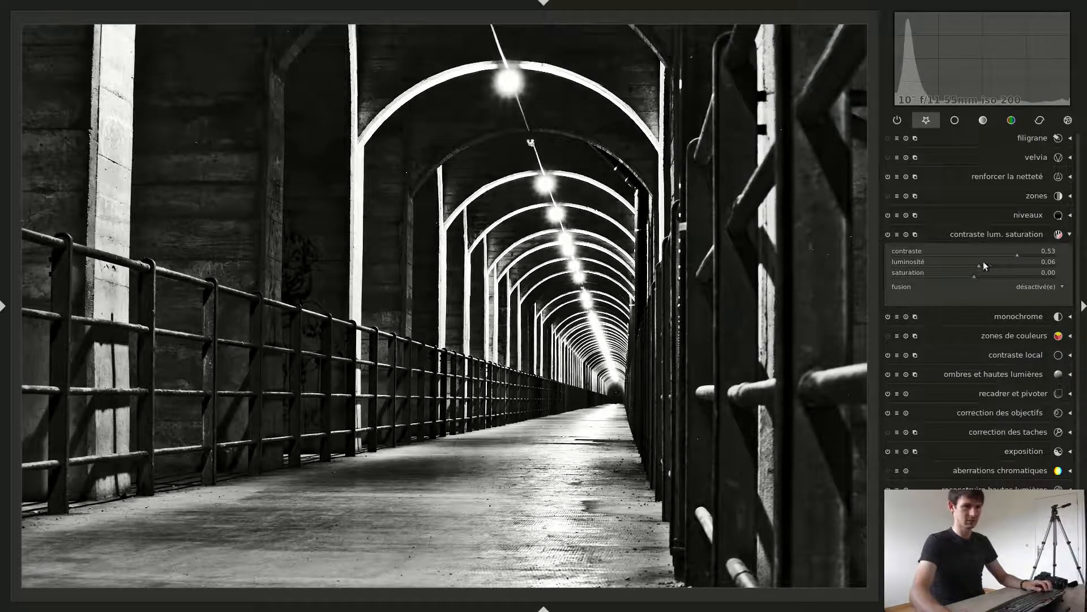
left_click_drag(894, 267, 903, 266)
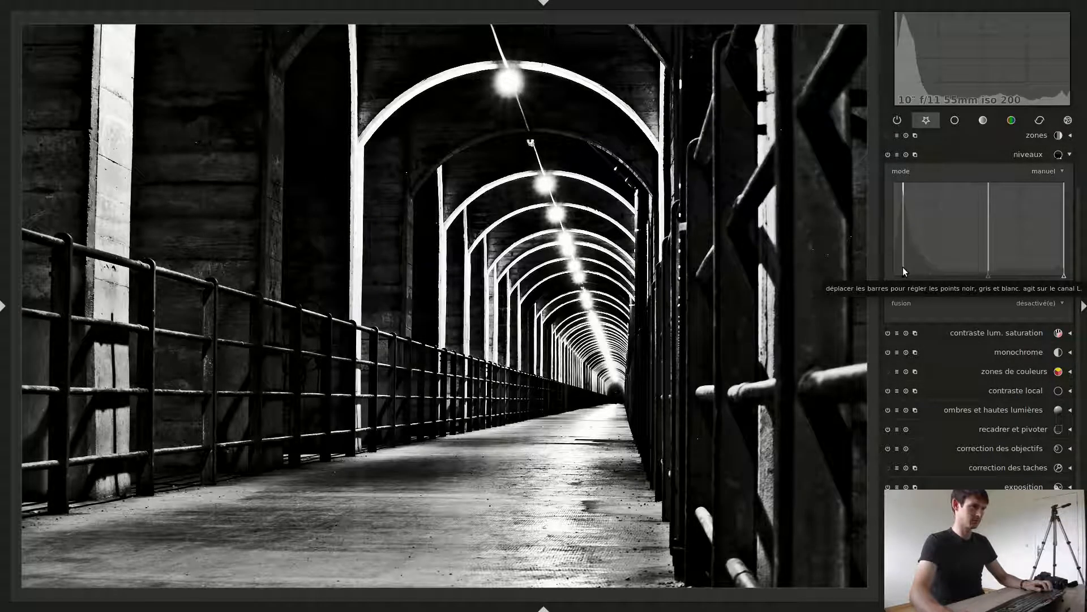
left_click_drag(984, 264, 994, 265)
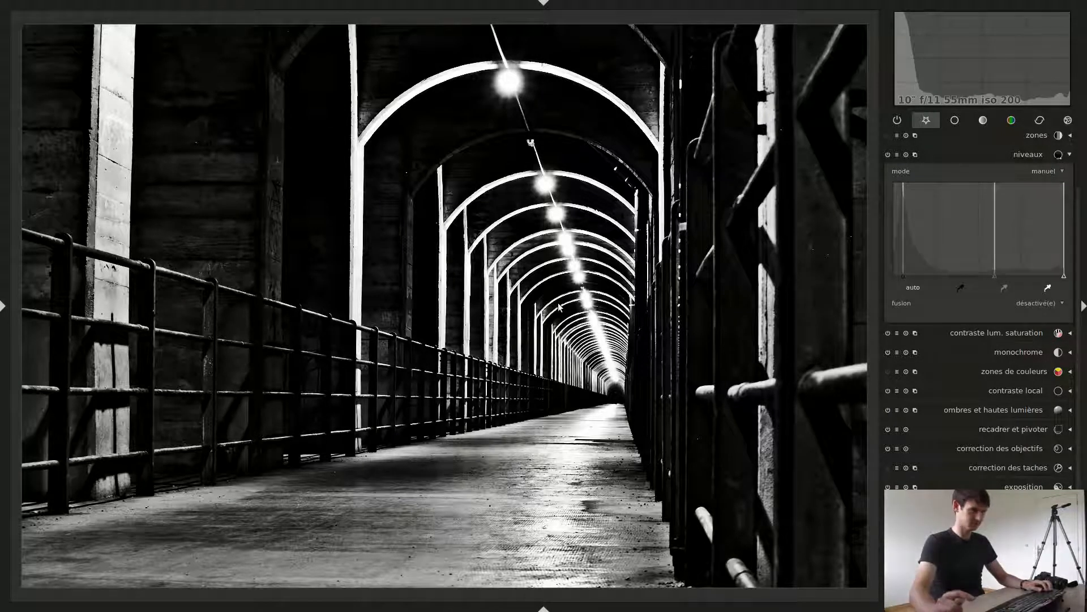
Fine-tune the photo's exposure directly from the histogram with small changes in both directions.
scroll(1014, 95, "up", 2)
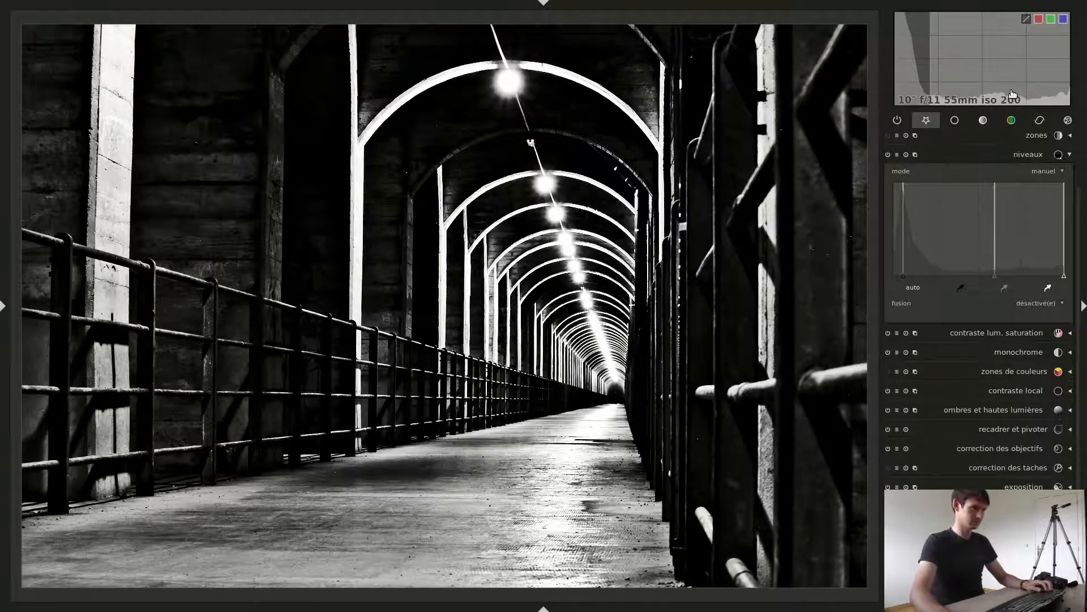
scroll(1015, 94, "down", 1)
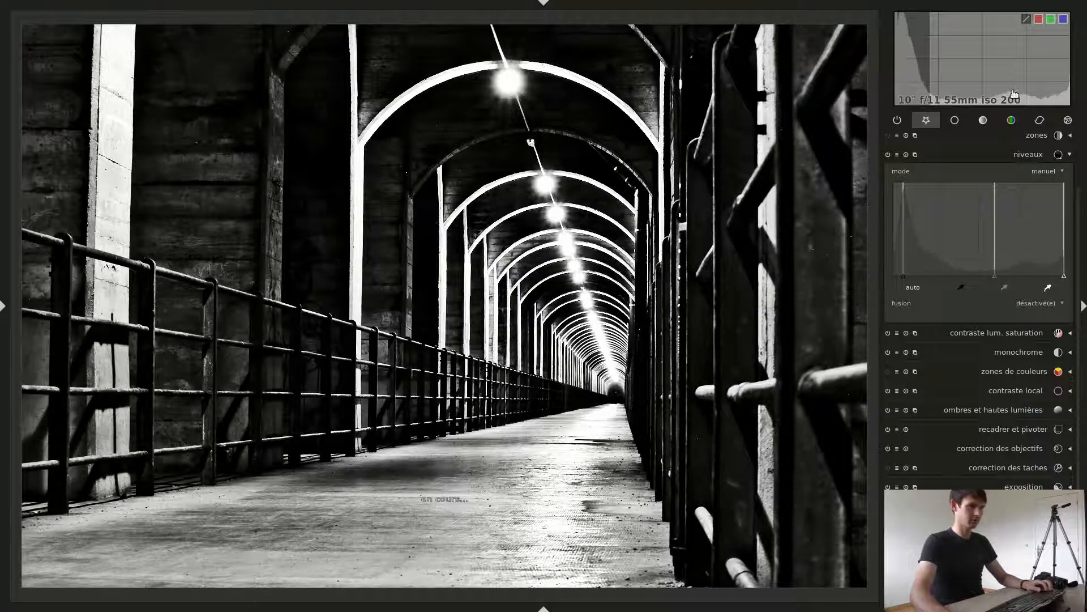
scroll(1014, 94, "down", 3)
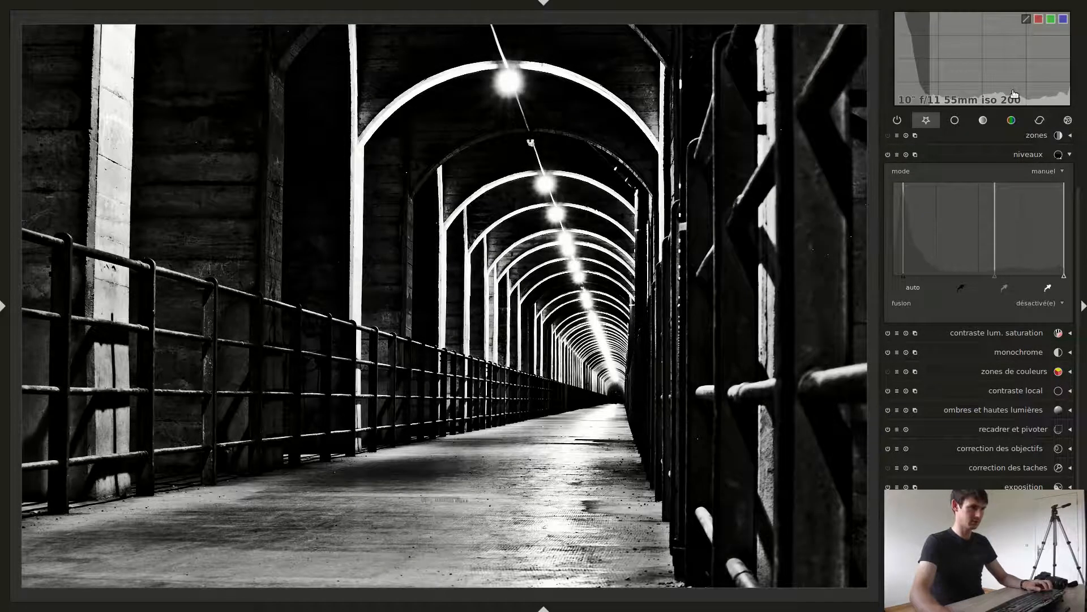
scroll(1014, 94, "up", 2)
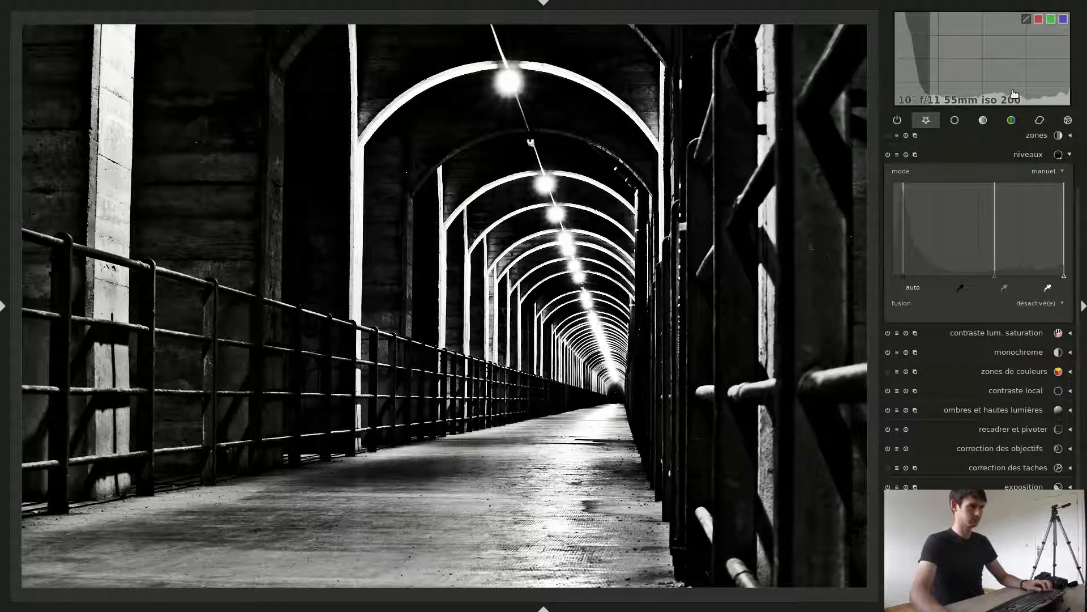
Compare the developed tunnel photo with the neighbouring black-and-white version.
key("space")
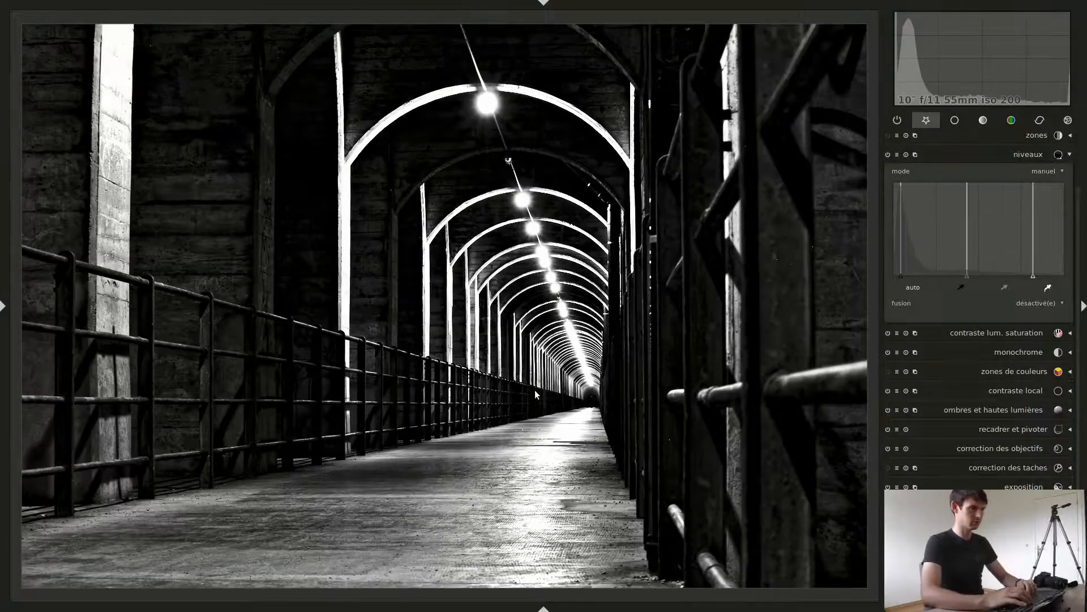
key("space")
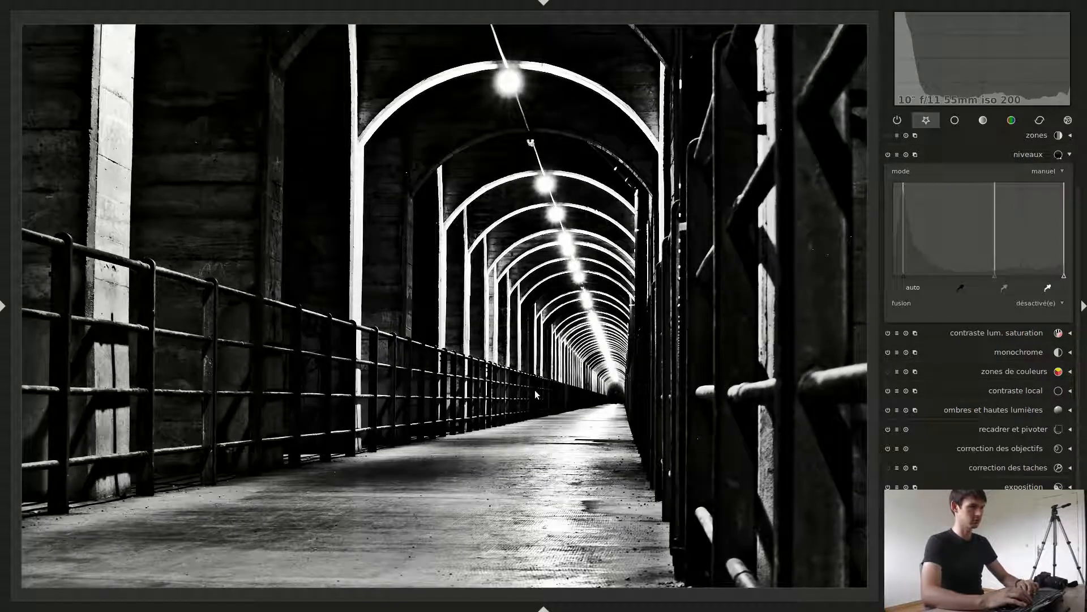
key("space")
key("space")
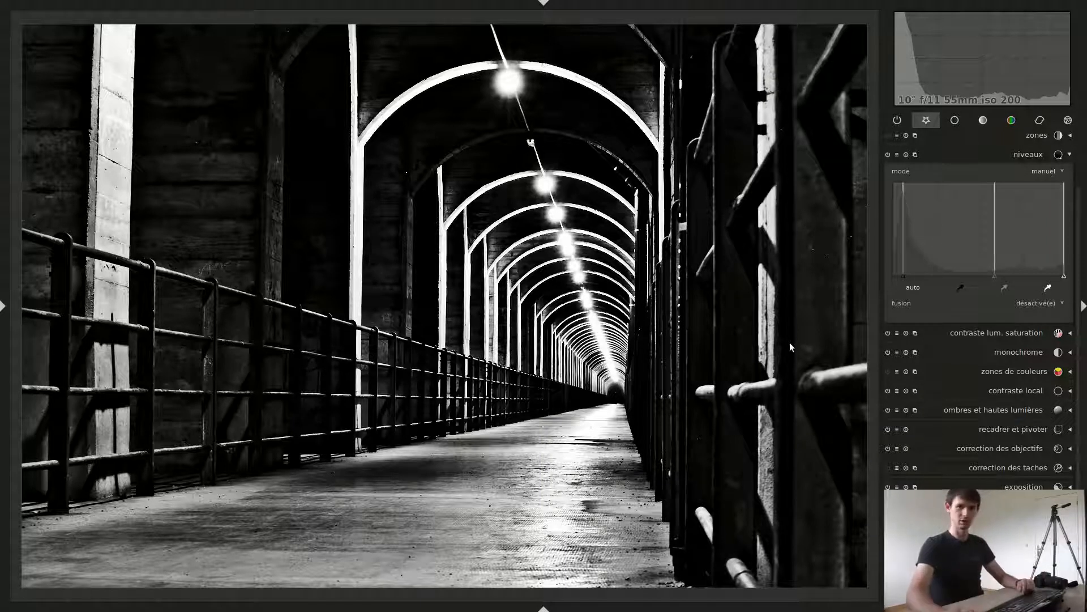
Return to the lighttable and open the photo of the blurred train behind the wheat field in the darkroom with the side panels hidden.
left_click(958, 156)
key("l")
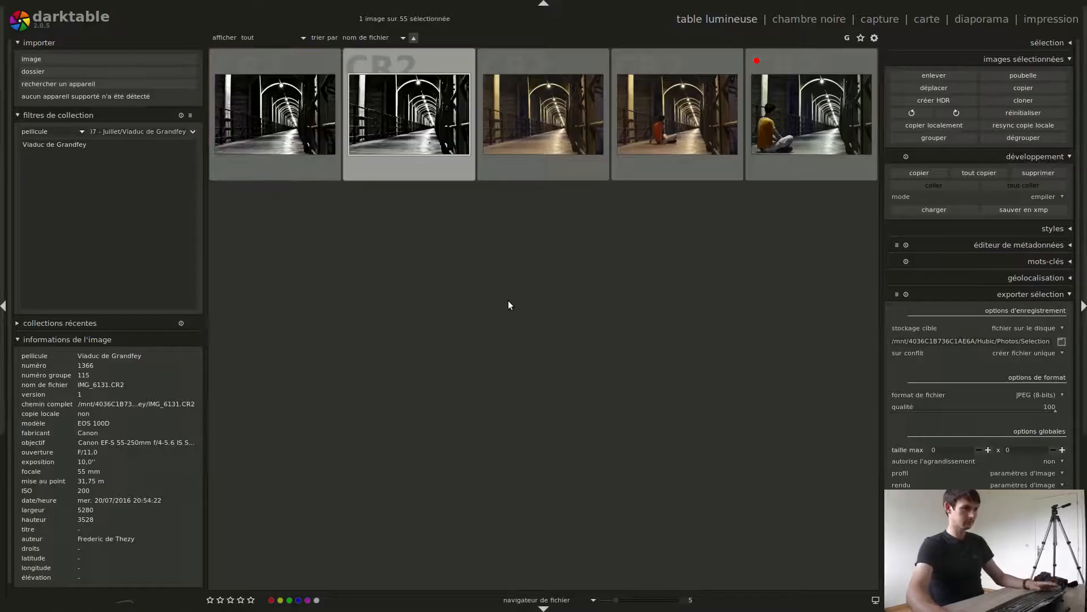
scroll(590, 373, "up", 3)
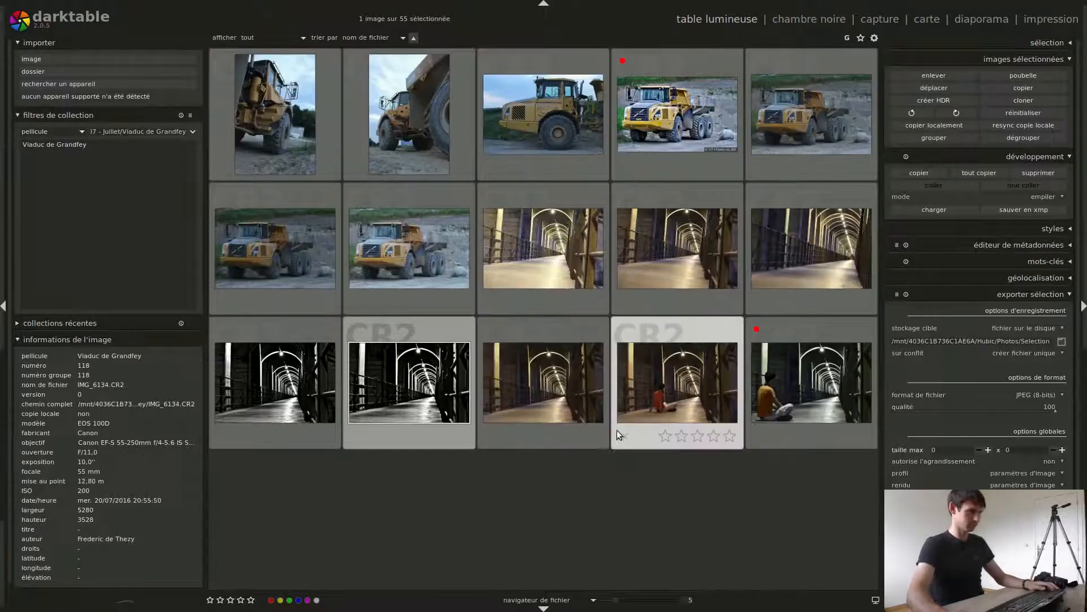
scroll(603, 483, "up", 4)
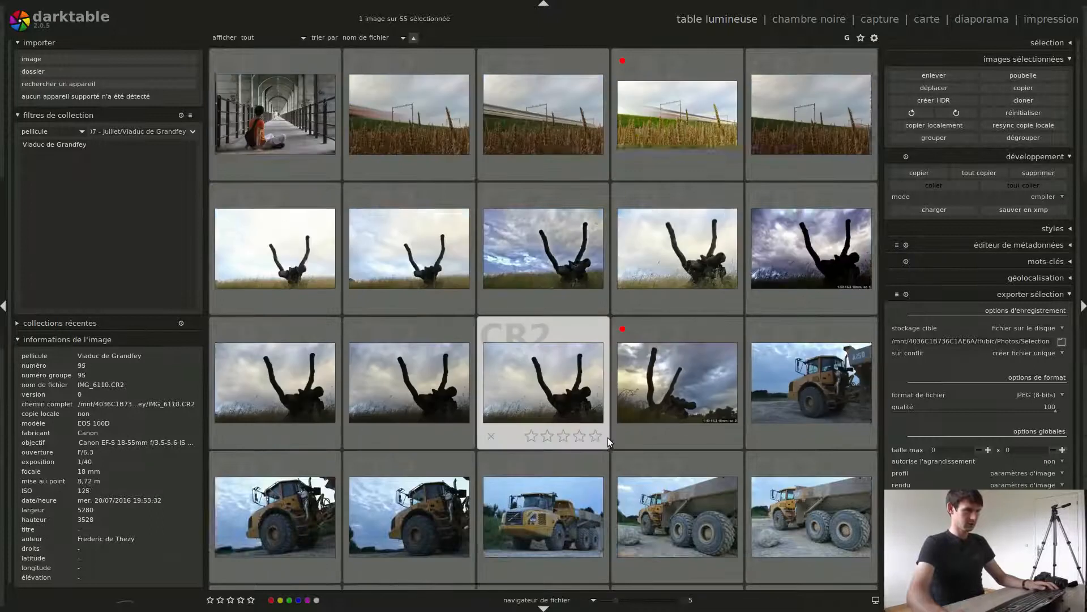
left_click(695, 382)
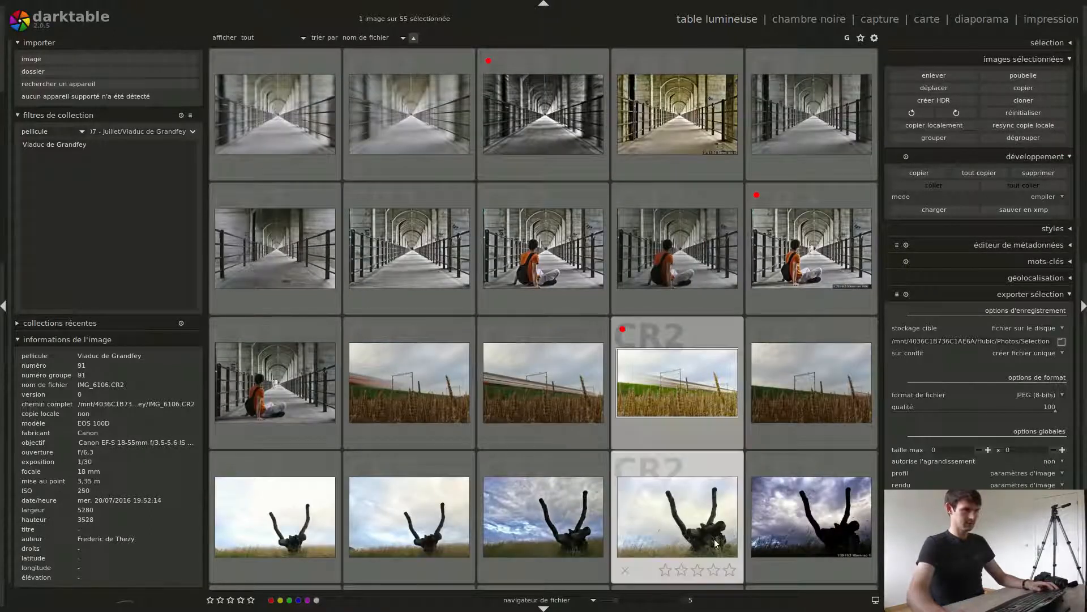
key("Tab")
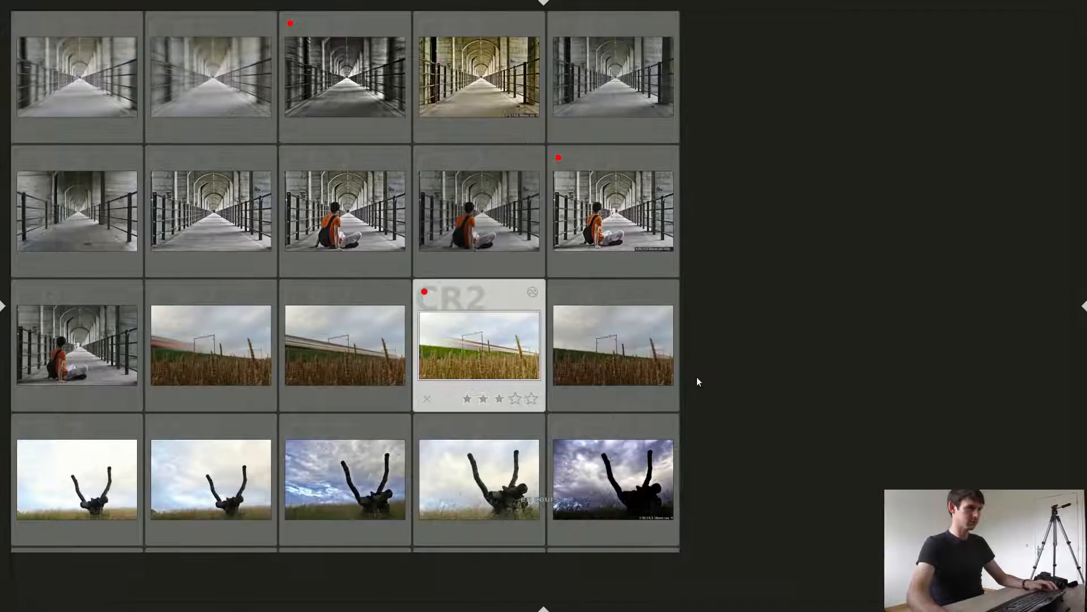
key("w")
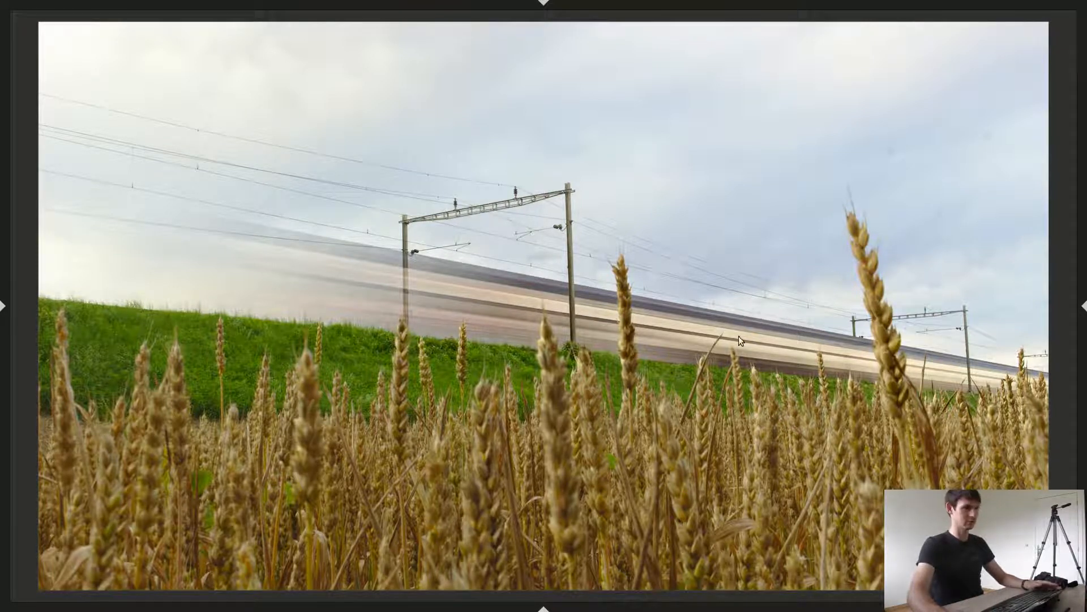
Roll the train photo's history back to the base curve entry (3 - courbe de base) and enable lens correction (correction des objectifs).
left_click(3, 309)
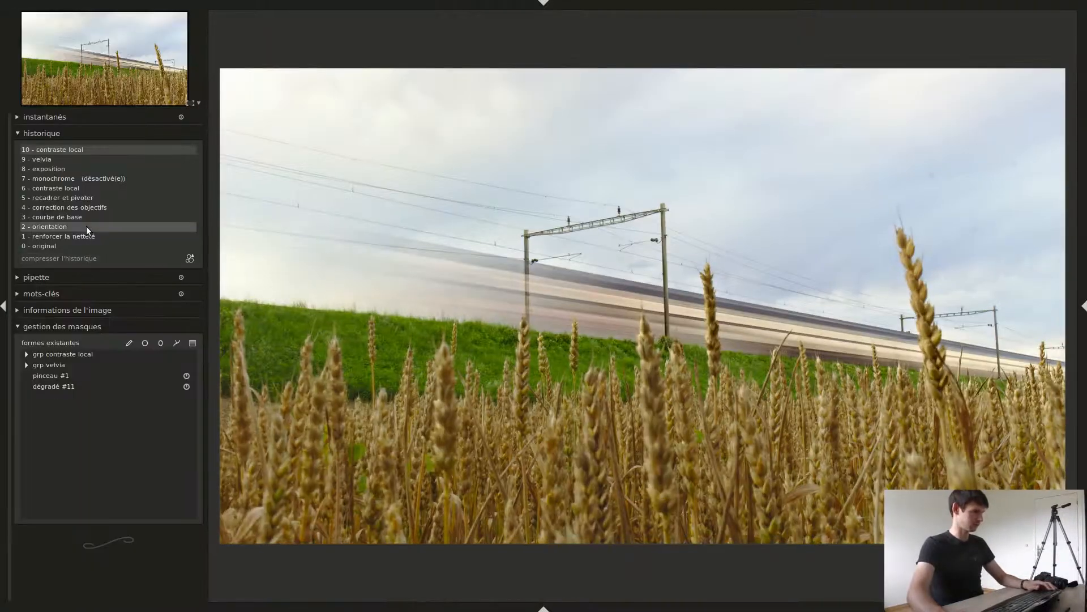
left_click(87, 220)
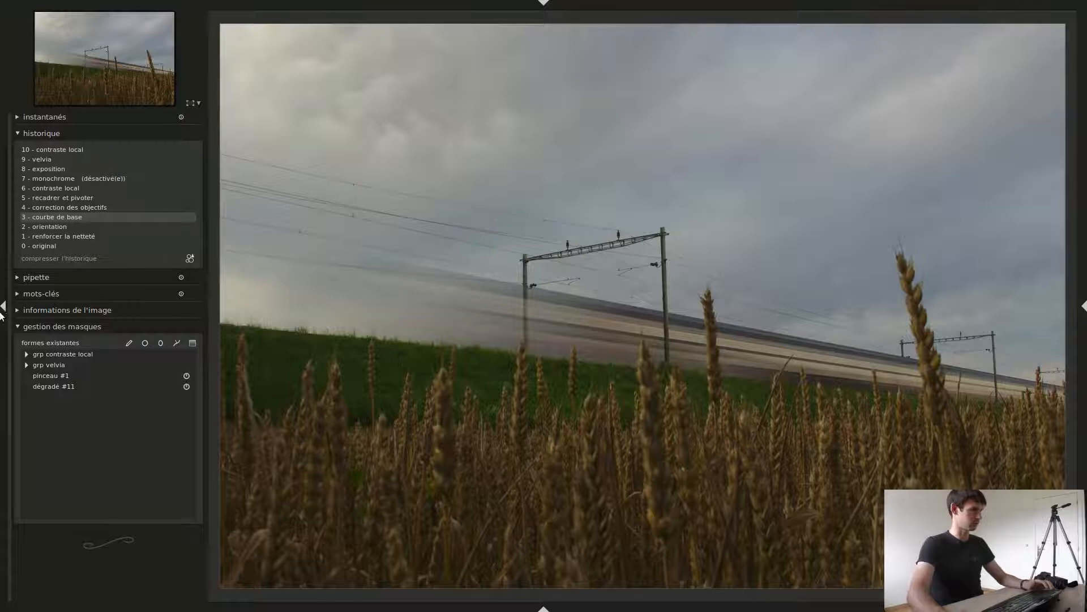
left_click(2, 307)
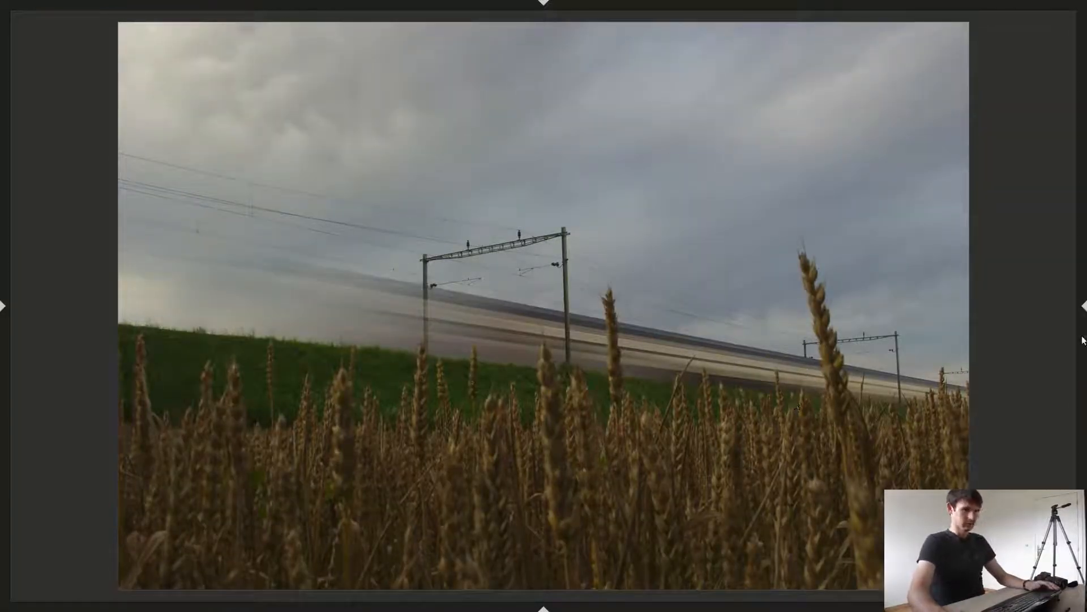
left_click(1083, 306)
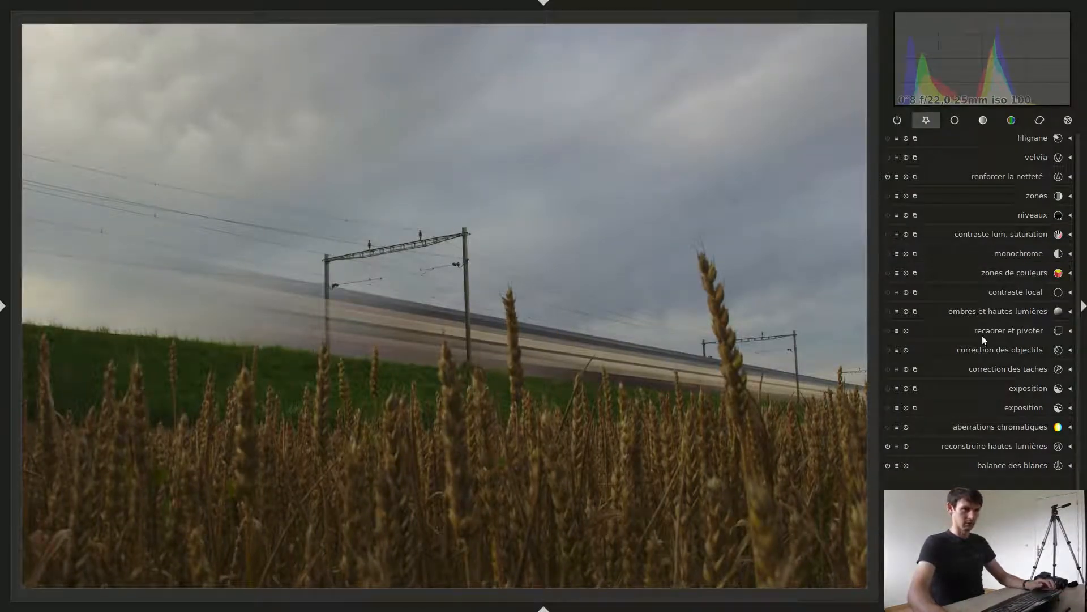
left_click(888, 350)
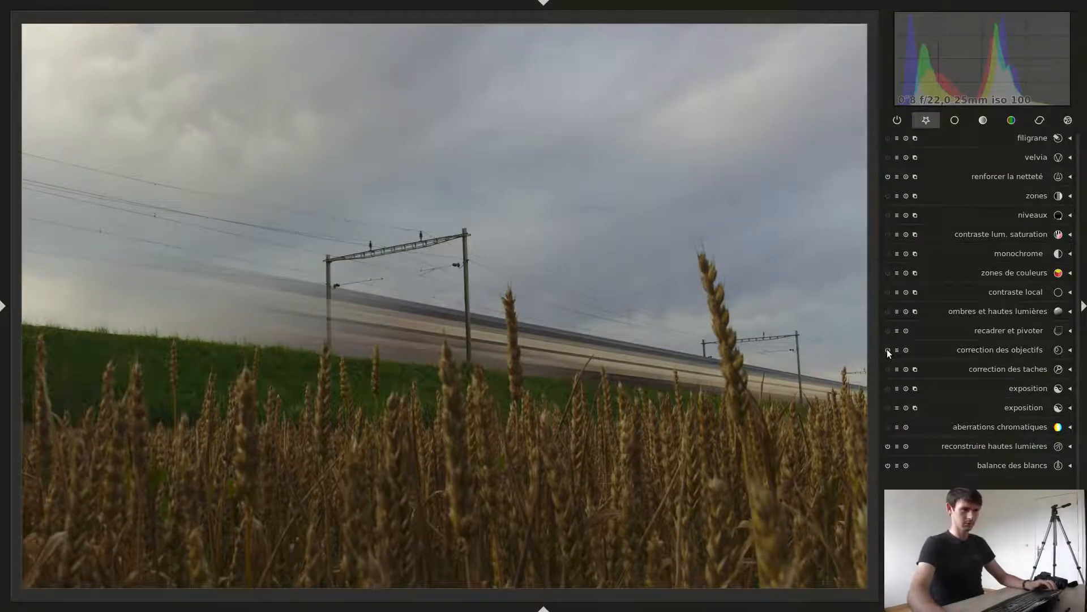
Raise the exposure from the histogram until the wheat and grass are well lit without burning out the sky.
scroll(1018, 84, "up", 2)
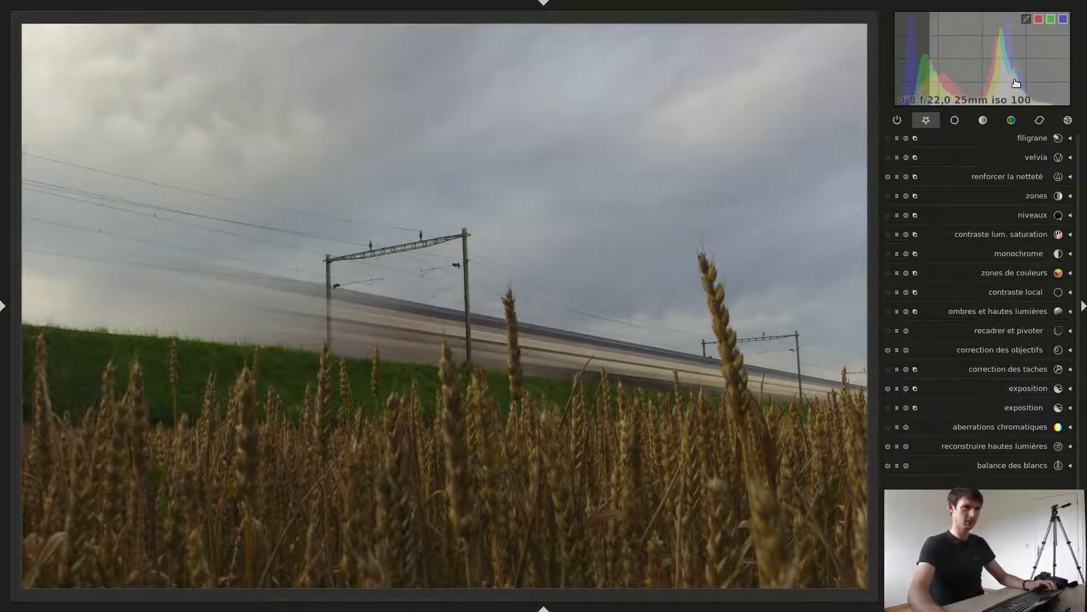
scroll(1018, 85, "up", 2)
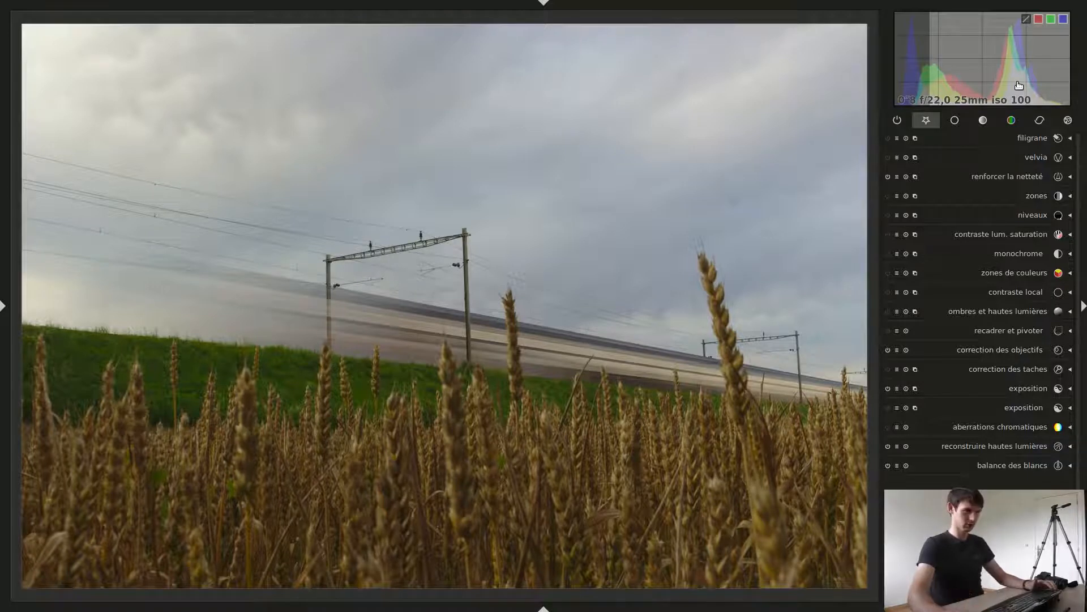
scroll(1019, 84, "up", 3)
scroll(1019, 85, "up", 3)
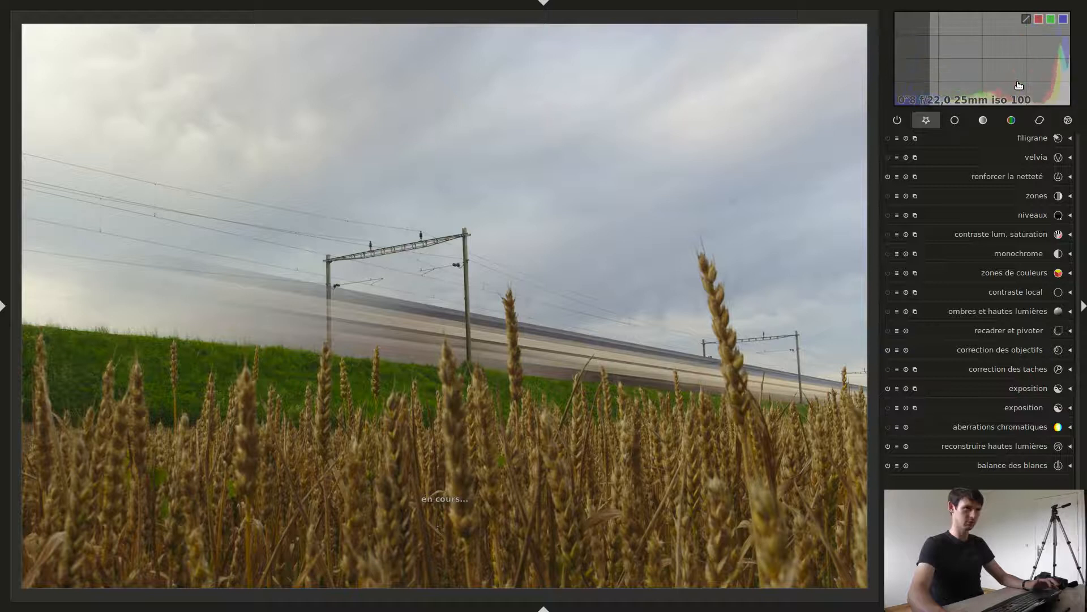
scroll(1019, 85, "down", 3)
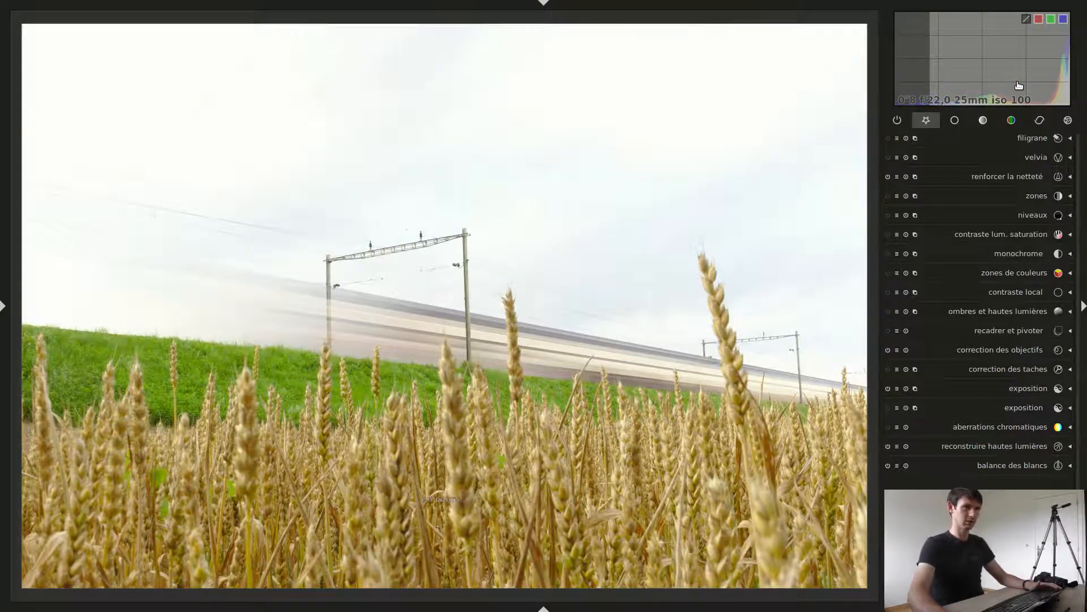
scroll(1019, 84, "down", 3)
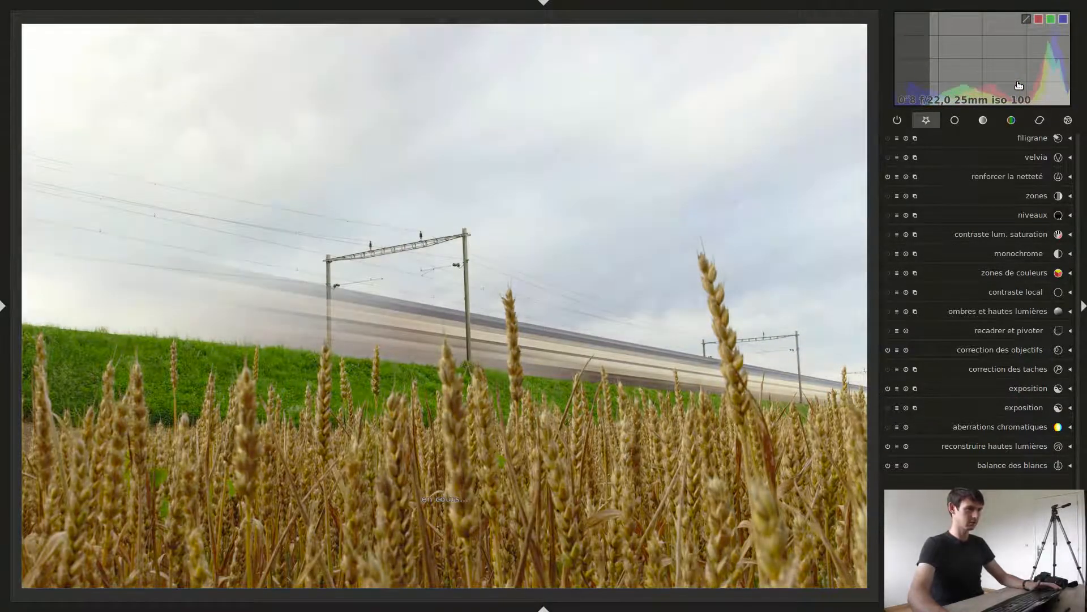
scroll(1019, 85, "down", 1)
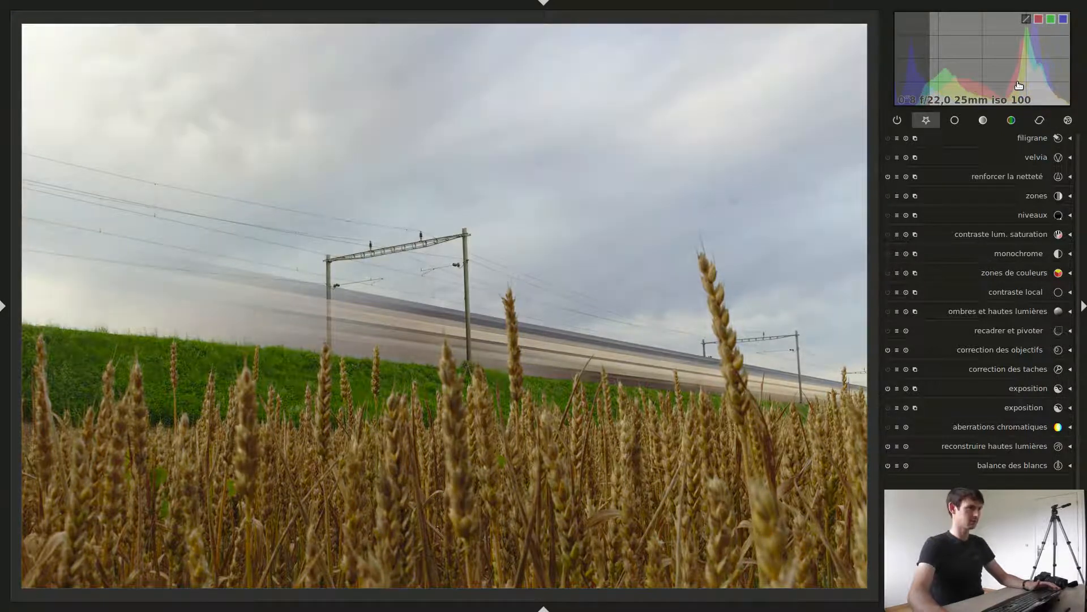
scroll(1019, 85, "up", 2)
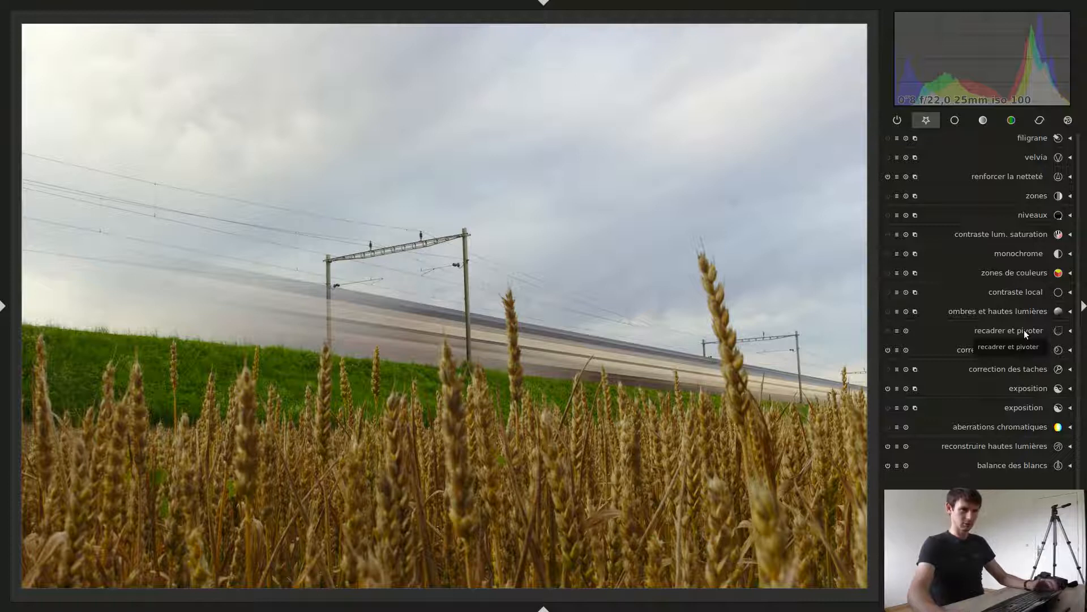
Enable shadows and highlights (ombres et hautes lumières) with gaussian (gaussien) softening and highlights (hautes lumières) at -100.
left_click(1006, 311)
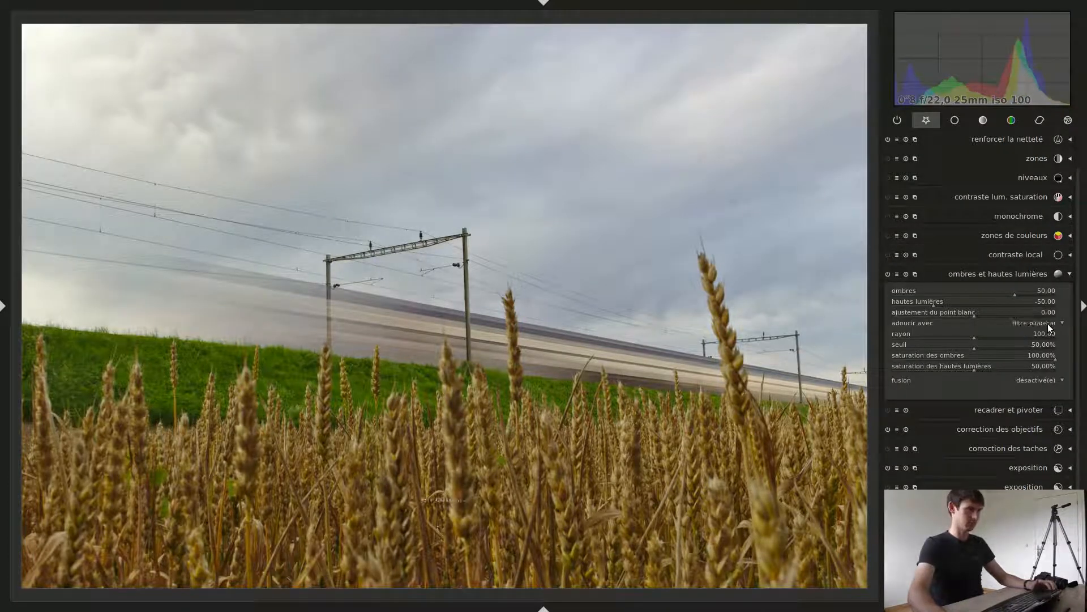
scroll(1048, 324, "up", 1)
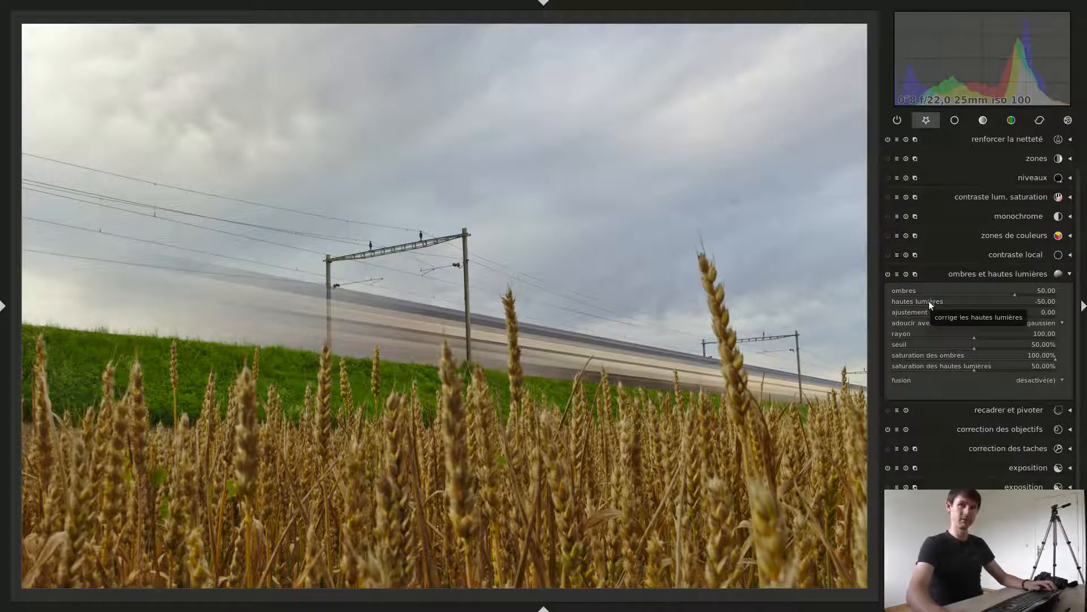
left_click_drag(931, 304, 891, 305)
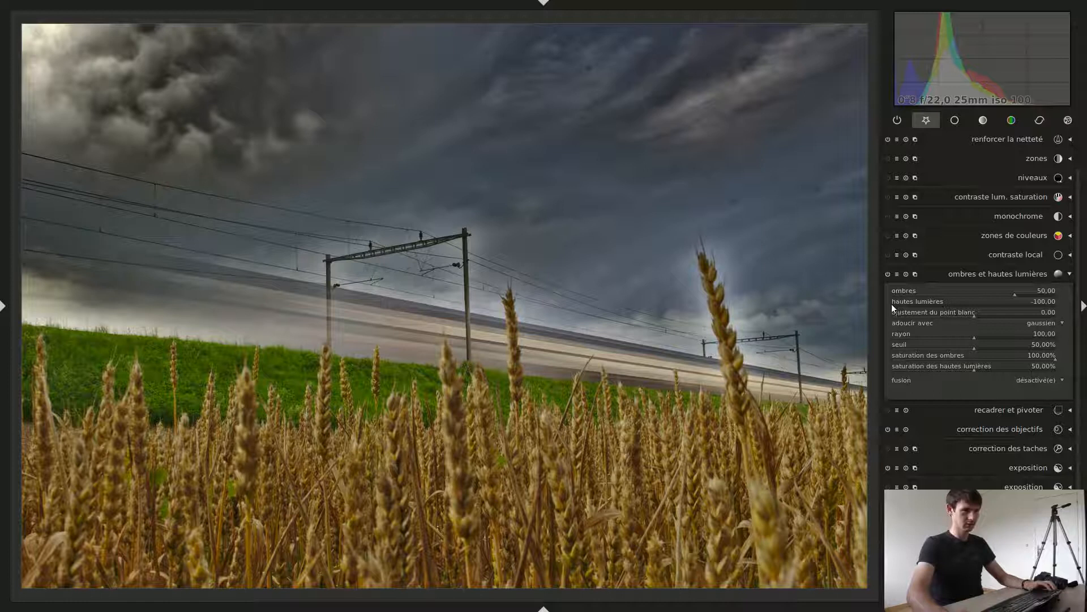
Patch the dust spot above the tall wheat ear with spot removal (correction des taches), sampling clean sky just up and right of it.
scroll(816, 217, "up", 2)
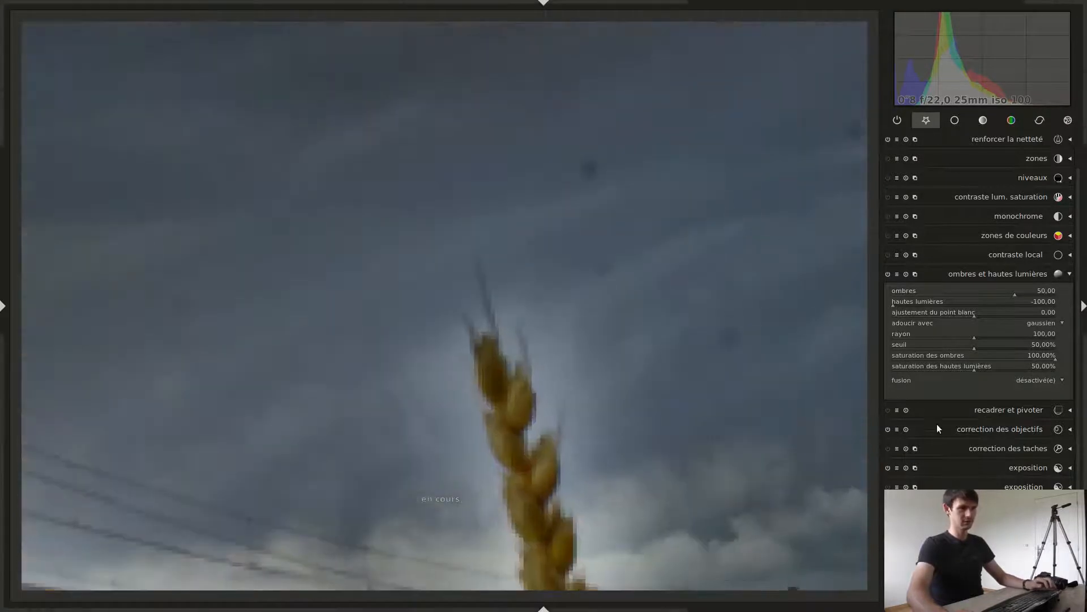
left_click(1014, 450)
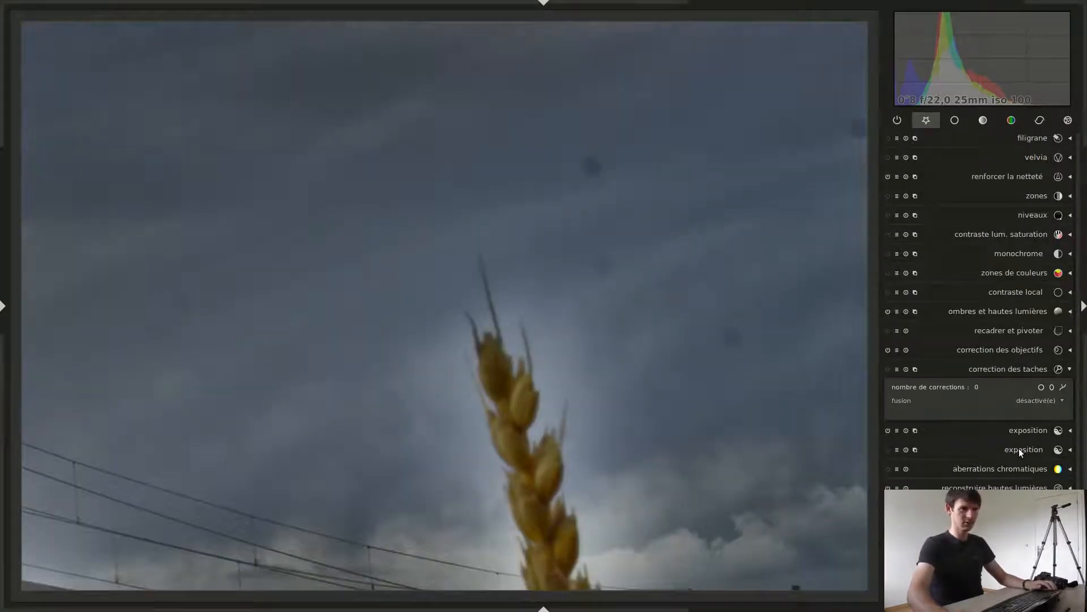
left_click(593, 166)
left_click_drag(629, 161, 673, 140)
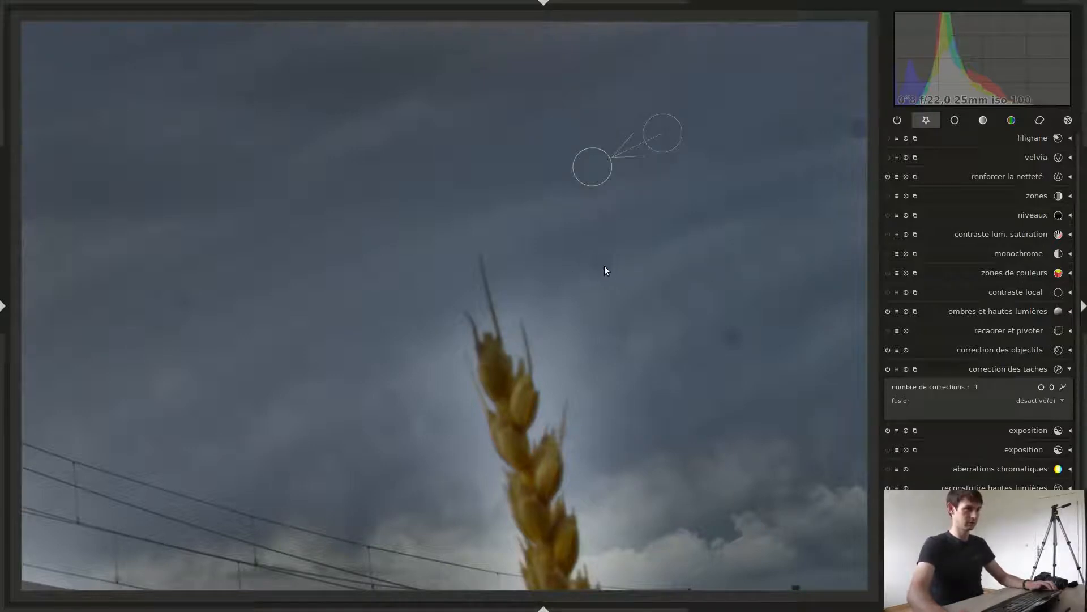
Add three more circular spot corrections over the dust marks in the blue-grey sky around the tall wheat ear's tip.
left_click(1041, 387)
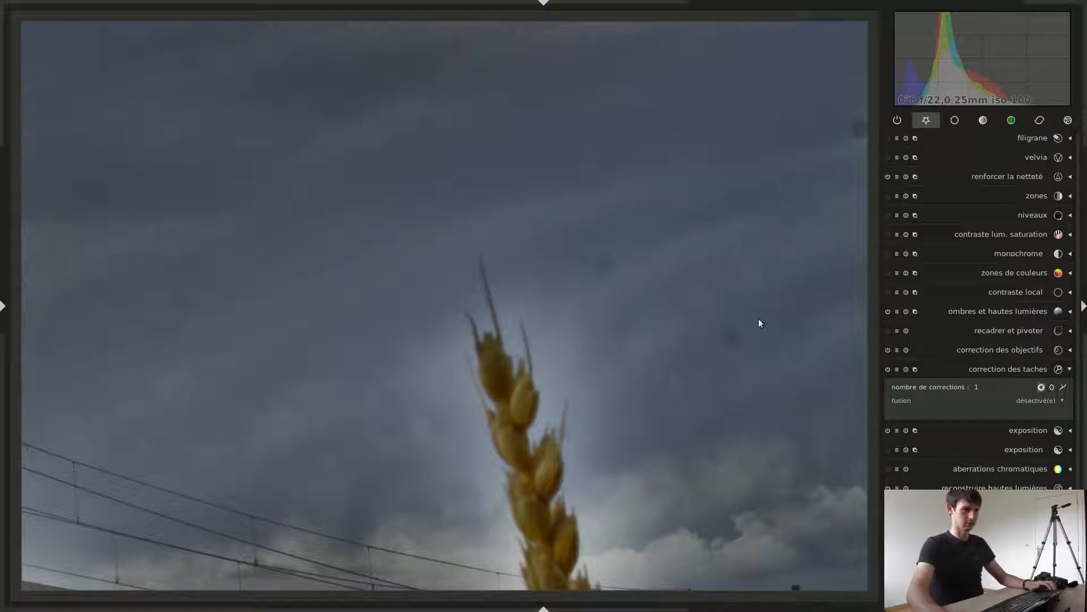
left_click(602, 265)
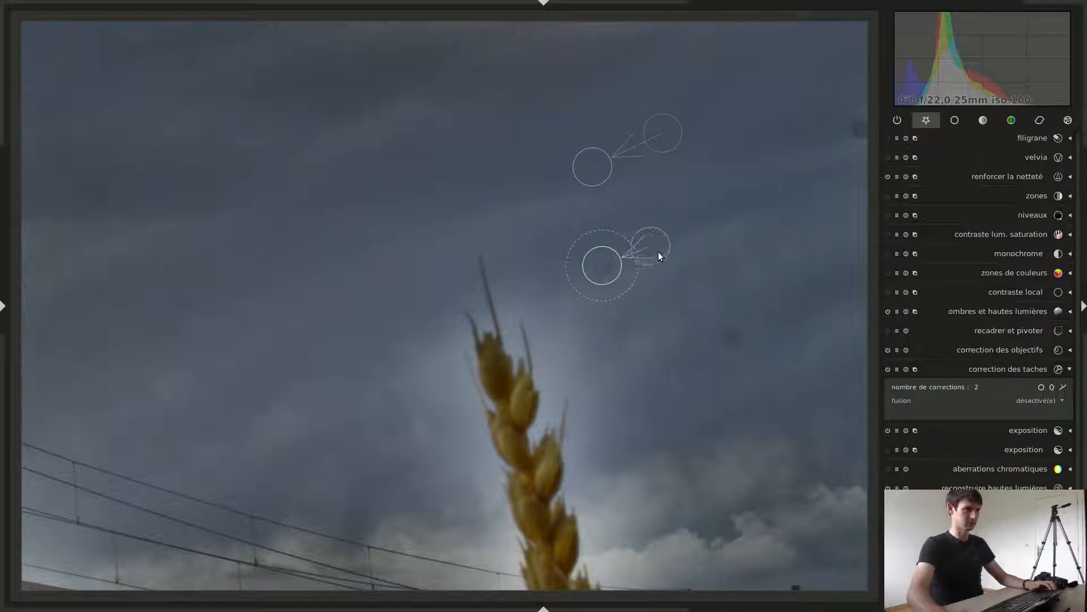
left_click(1041, 387)
left_click(729, 338)
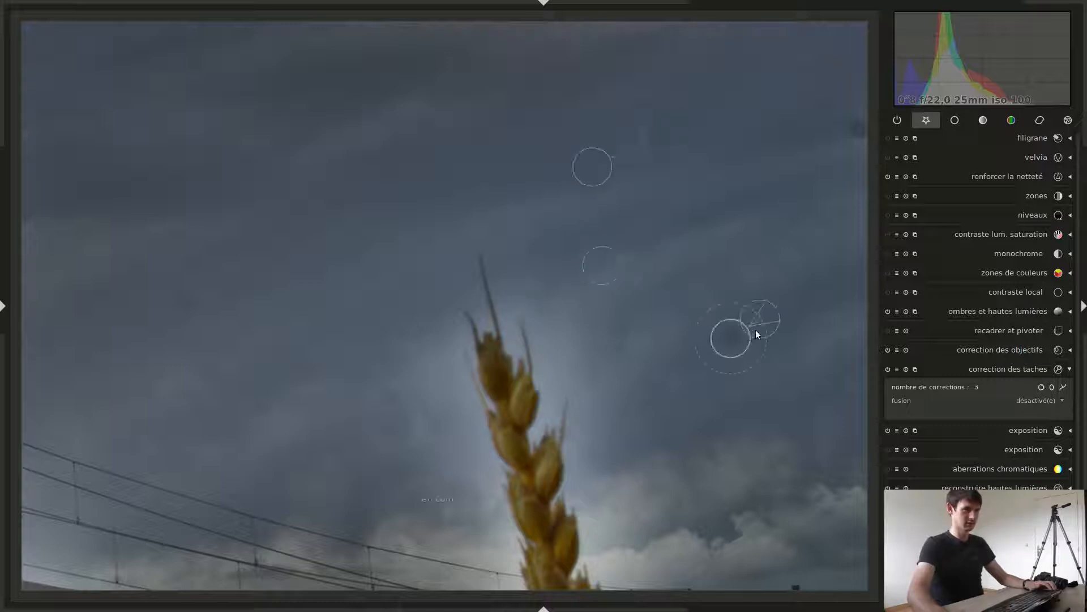
left_click_drag(798, 202, 706, 287)
left_click(570, 497)
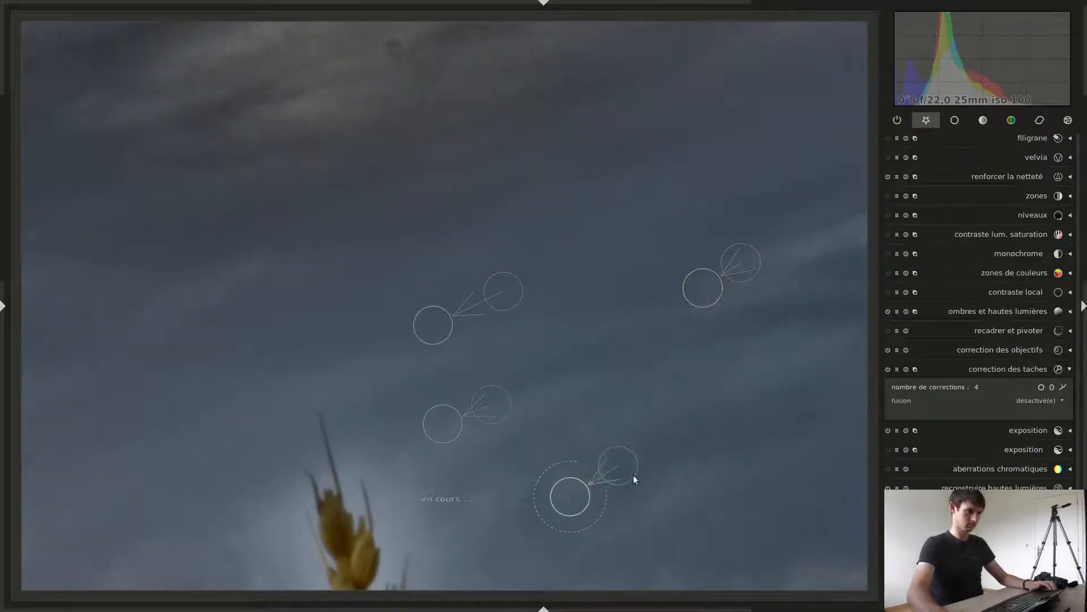
Patch the remaining dust marks across the rest of the sky, including the one on the bright cloud streak, with circular spot corrections.
left_click_drag(634, 488, 517, 243)
left_click(511, 160)
left_click(484, 320)
left_click(506, 213)
left_click_drag(516, 312, 554, 322)
left_click_drag(554, 147, 561, 153)
left_click_drag(481, 416, 1076, 202)
left_click(1041, 388)
left_click(547, 278)
left_click_drag(664, 360, 63, 230)
scroll(725, 130, "down", 10)
scroll(538, 239, "up", 10)
left_click(1041, 388)
left_click(538, 197)
left_click_drag(615, 198, 479, 185)
left_click_drag(708, 96, 283, 409)
left_click_drag(636, 248, 347, 408)
left_click(1041, 387)
left_click(476, 305)
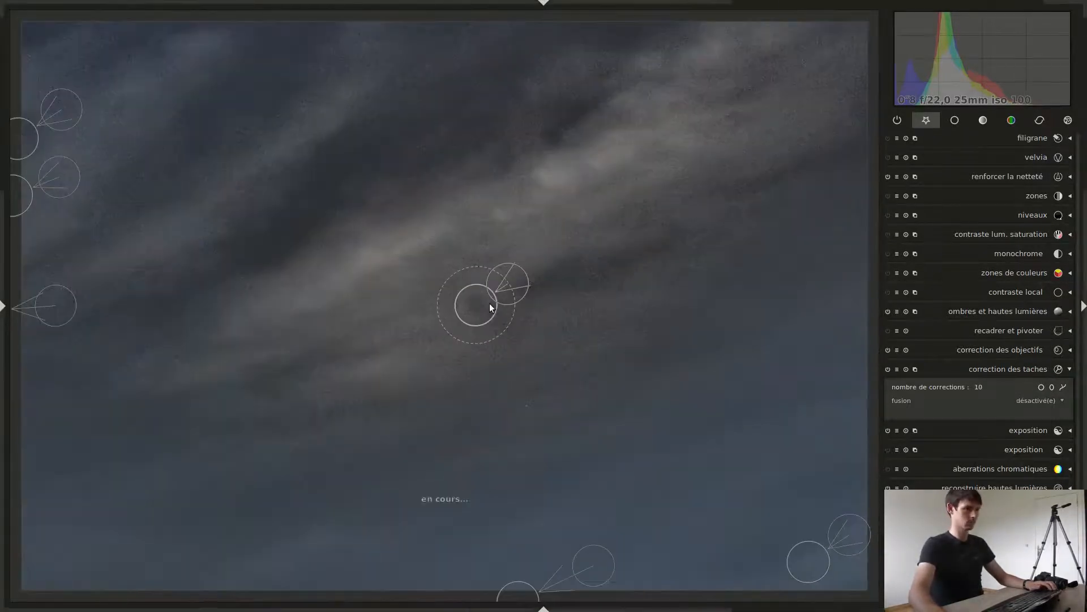
left_click(1041, 388)
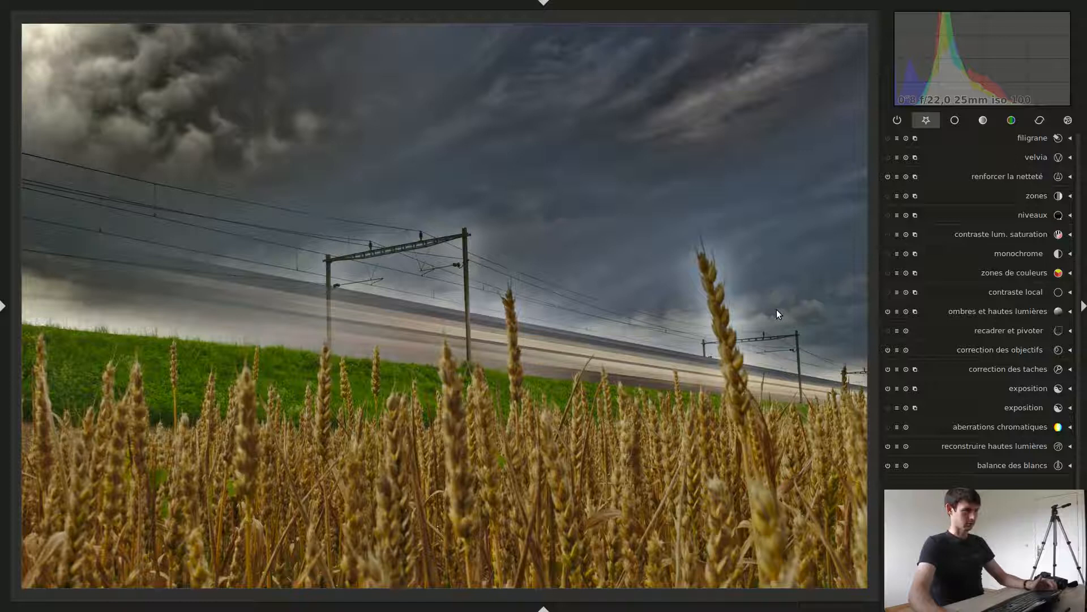
Set highlights (hautes lumières) to -69.14 in shadows and highlights (ombres et hautes lumières).
left_click(1023, 314)
scroll(1038, 322, "down", 1)
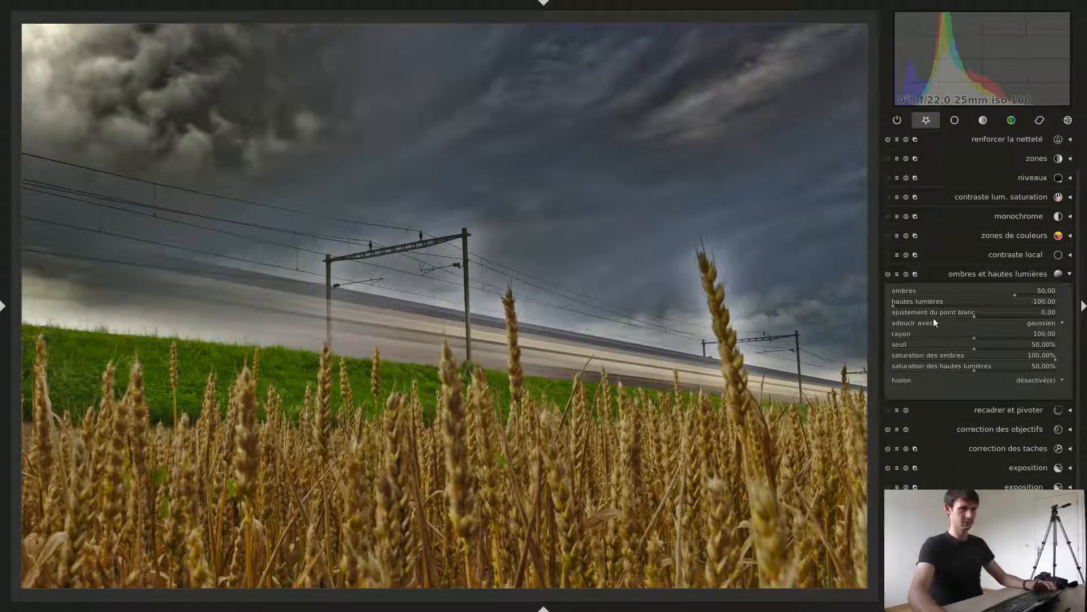
left_click_drag(905, 302, 913, 304)
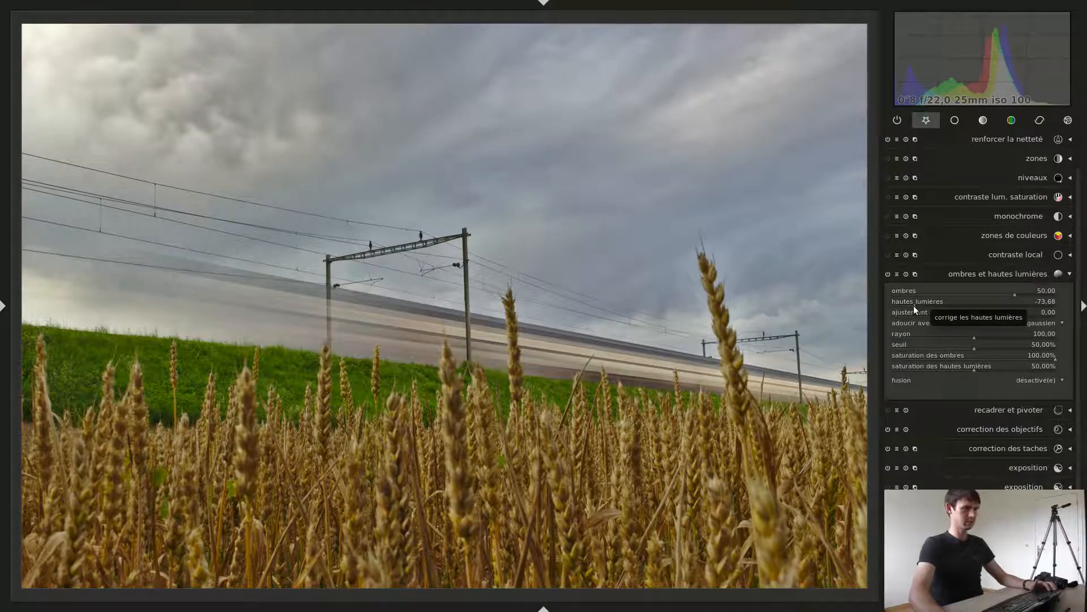
mouse_move(915, 304)
left_mouse_down()
mouse_move(1003, 310)
mouse_move(917, 322)
left_mouse_up()
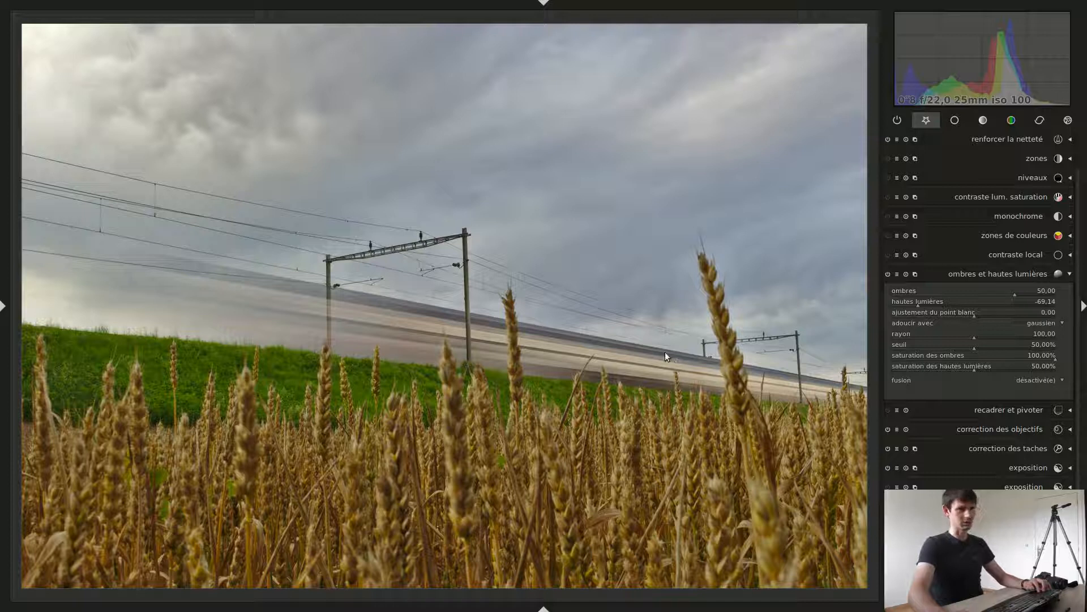
left_click(1033, 275)
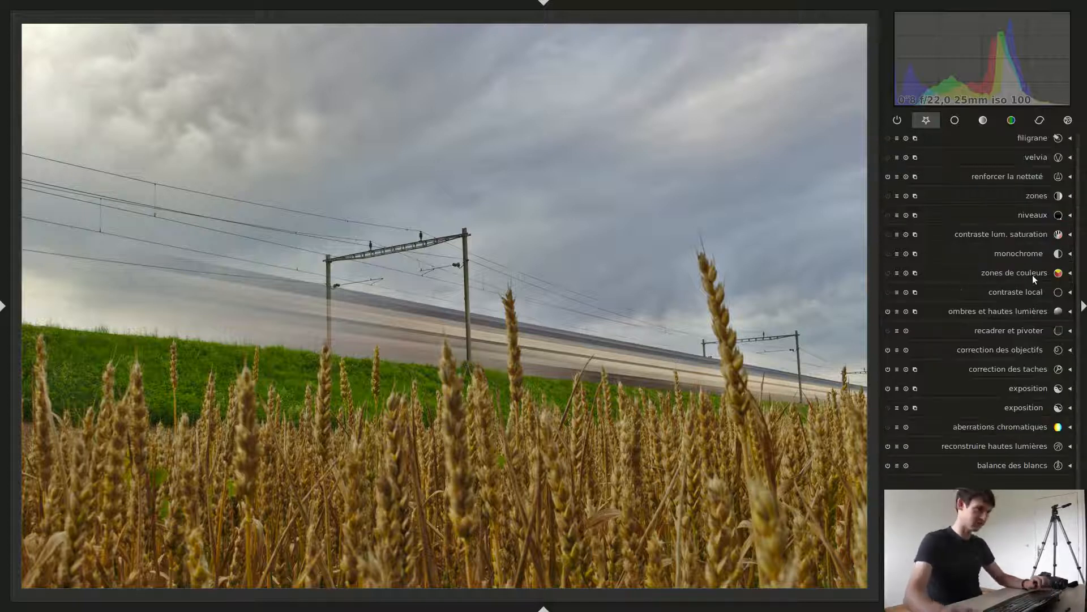
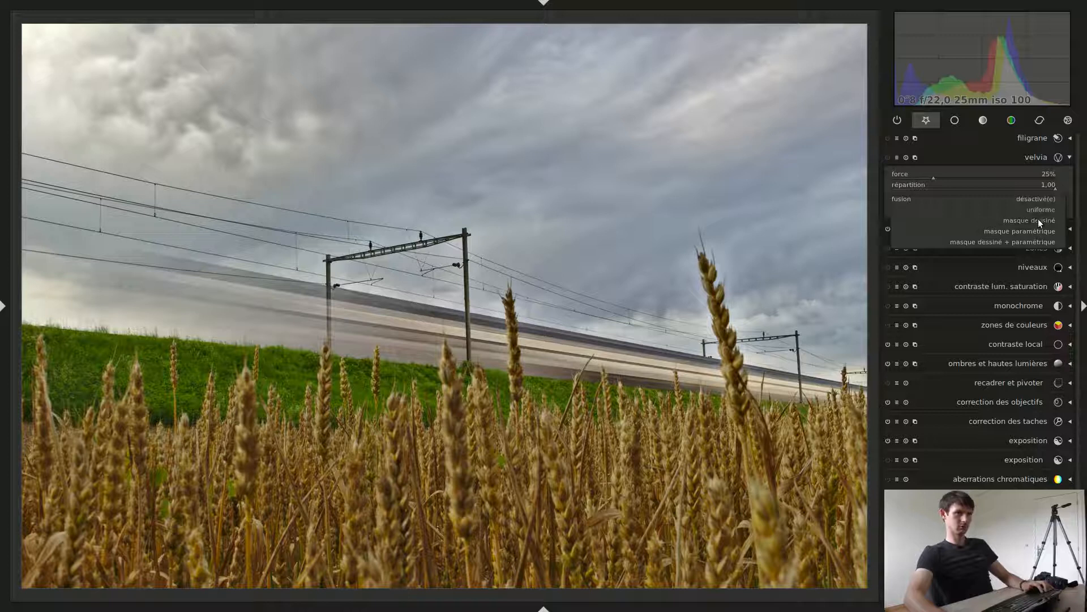
Restrict velvia with a drawn mask (masque dessiné) reusing the local contrast (contraste local) masks, and set its strength (force) to 36%.
left_click(1035, 214)
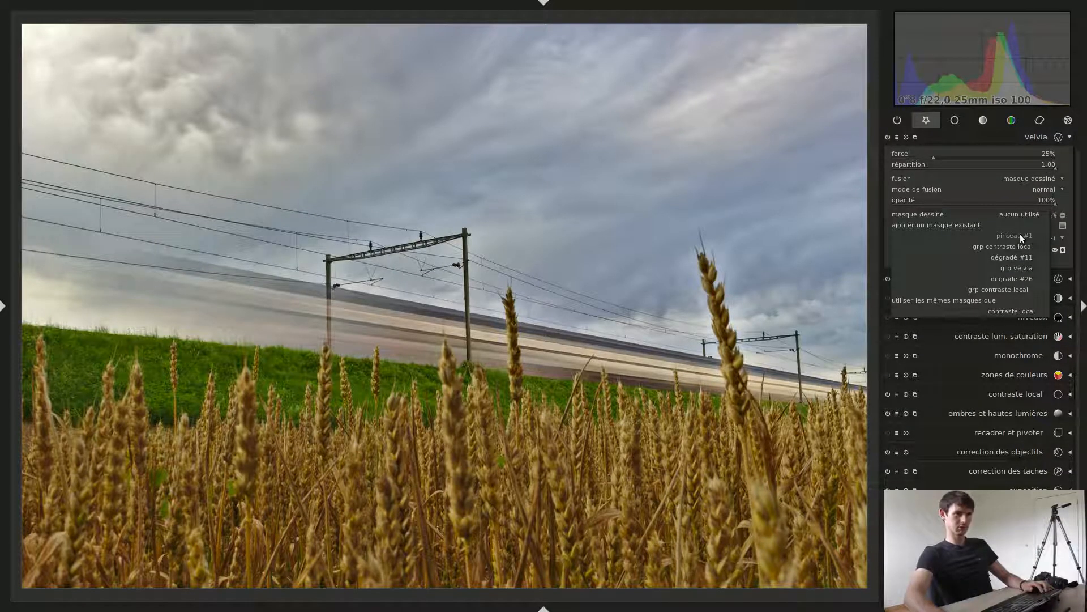
left_click(1017, 311)
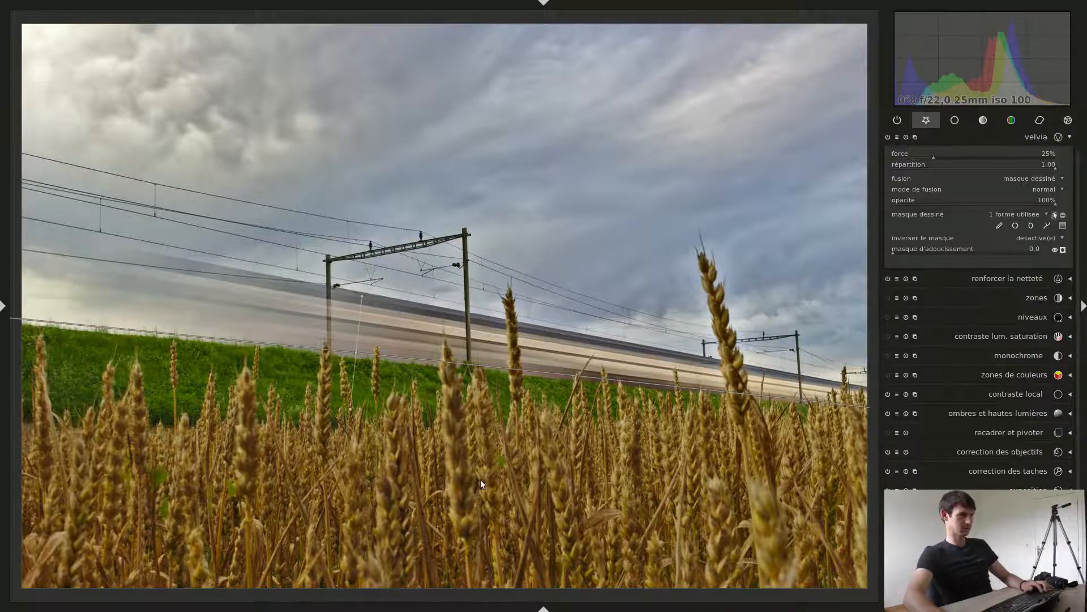
left_click_drag(942, 162, 958, 158)
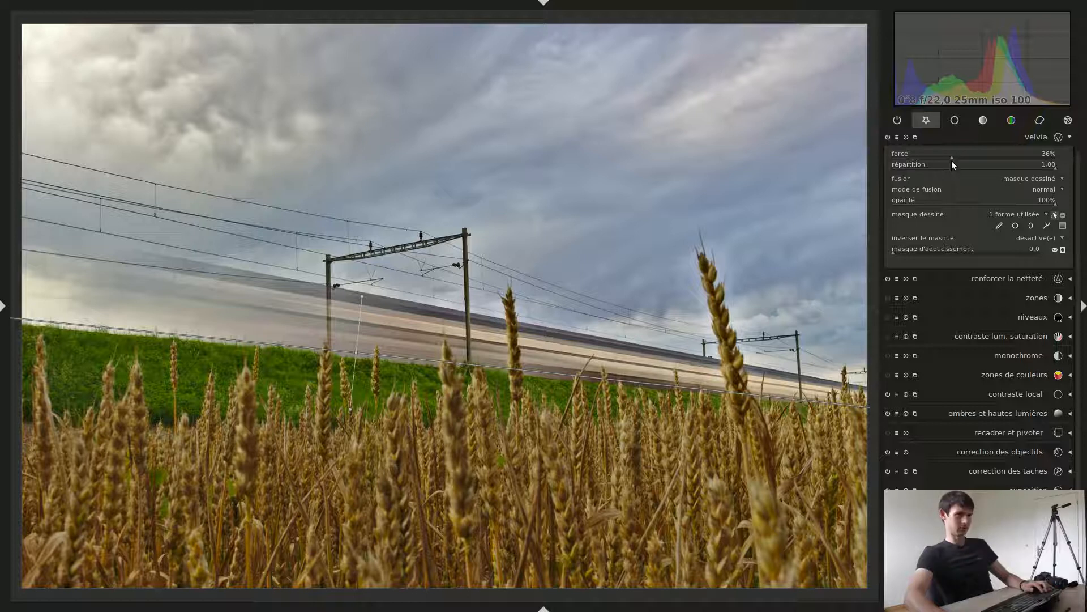
left_click(888, 137)
left_click(888, 137)
left_click(888, 138)
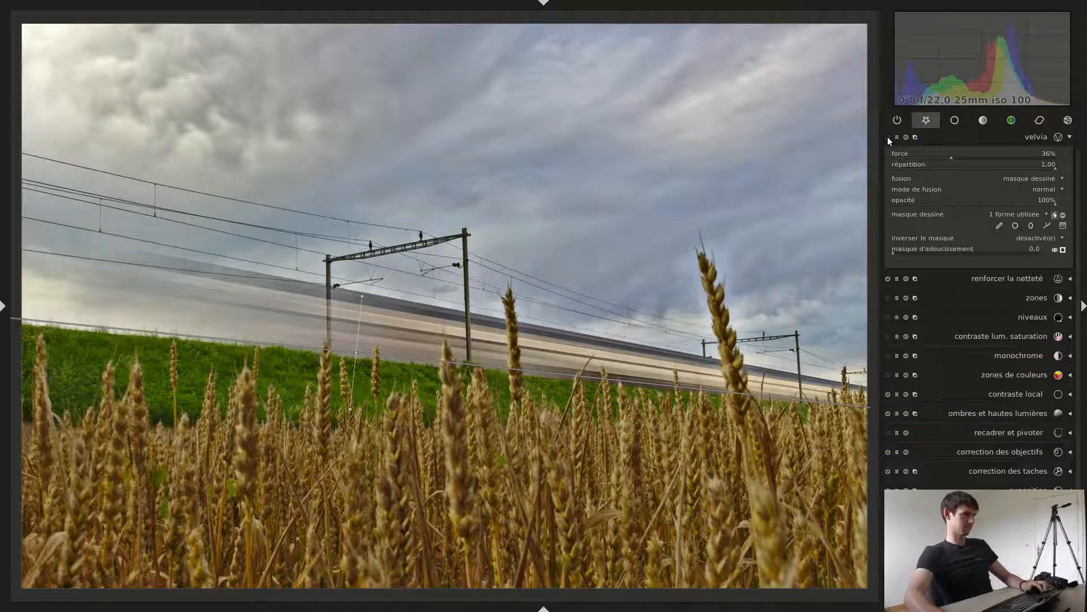
left_click(888, 137)
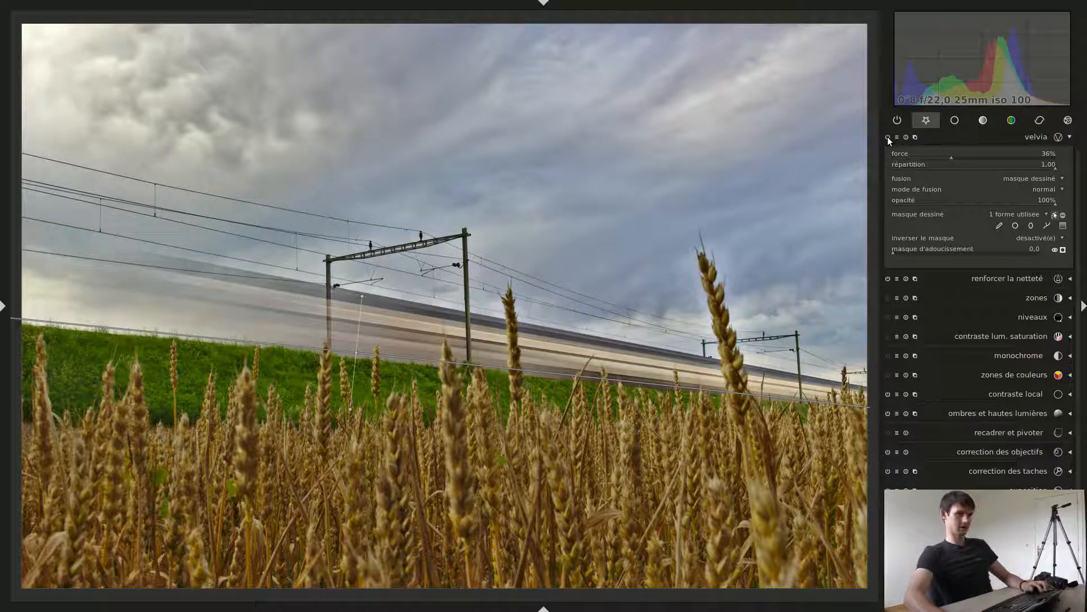
left_click(1041, 140)
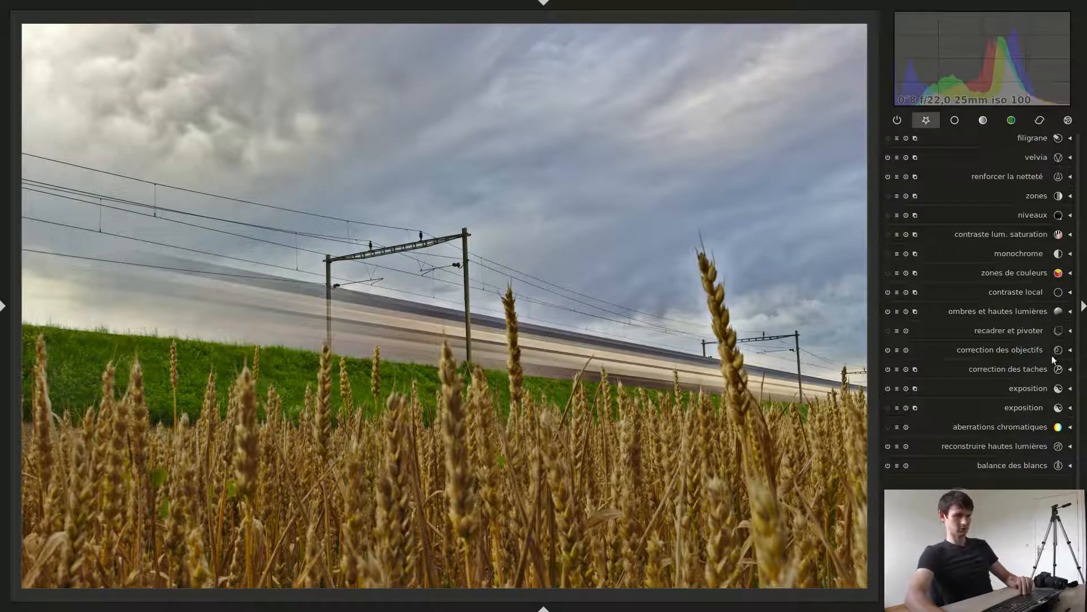
Create a new exposure instance limited by a drawn mask that reuses the local contrast (contraste local) masks, with the mask polarity inverted.
left_click(915, 388)
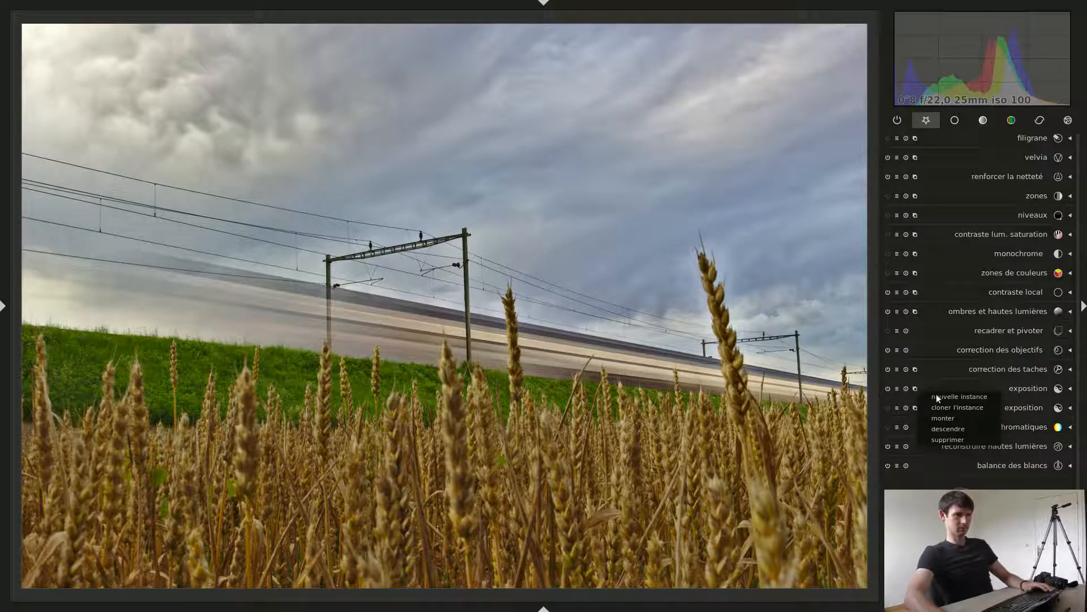
left_click(937, 397)
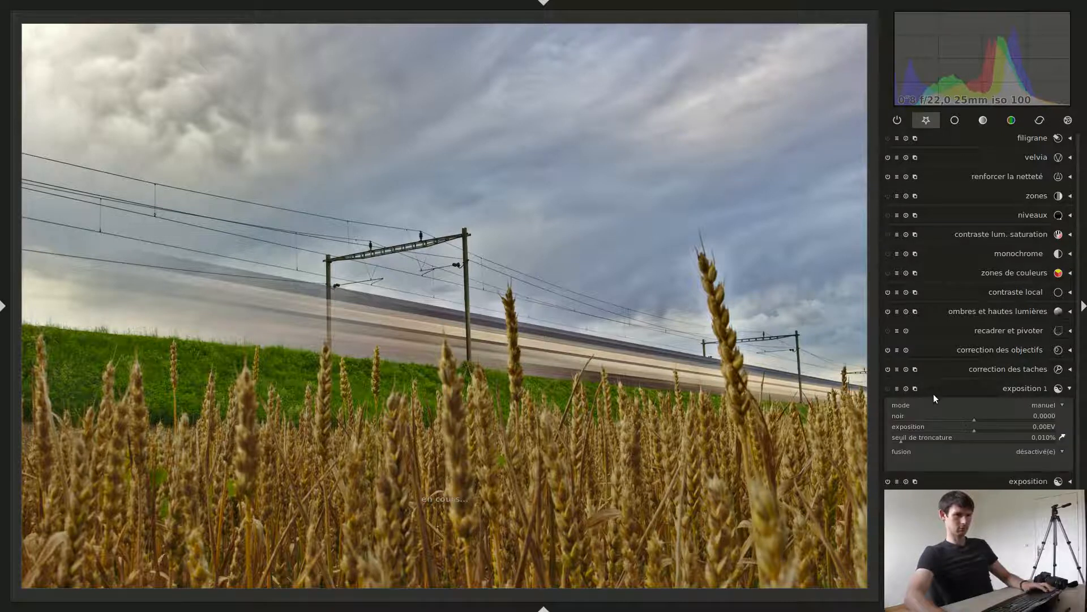
left_click(1032, 451)
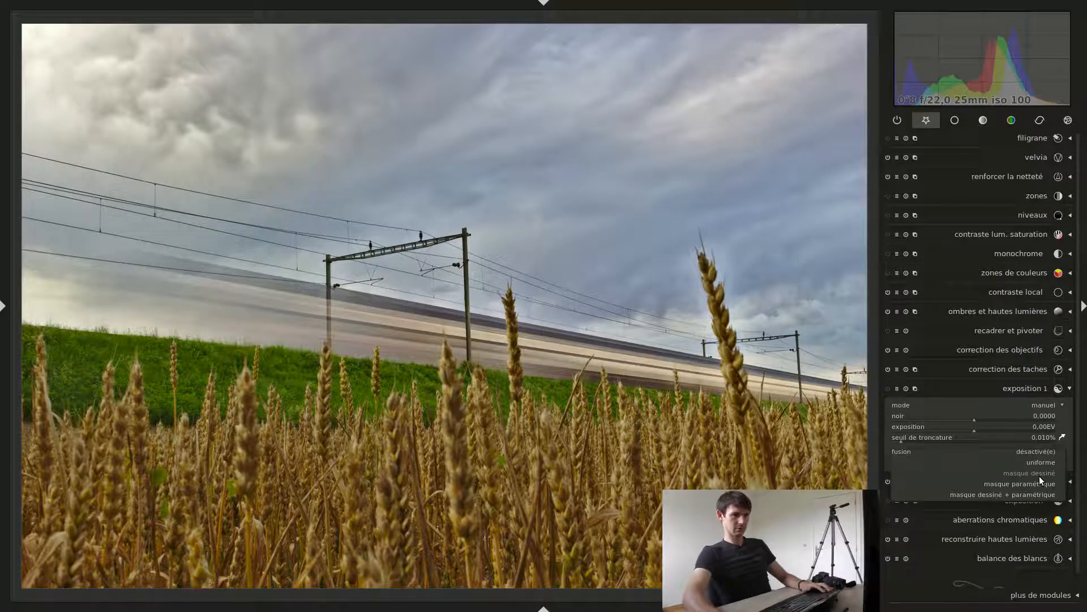
left_click(1035, 474)
left_click(1029, 486)
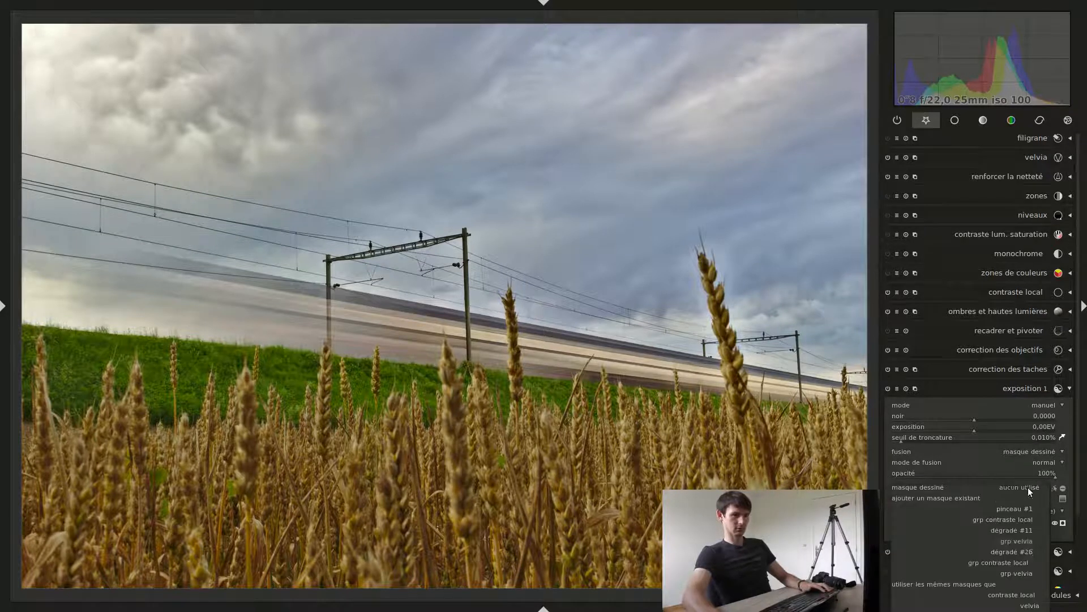
left_click(1032, 590)
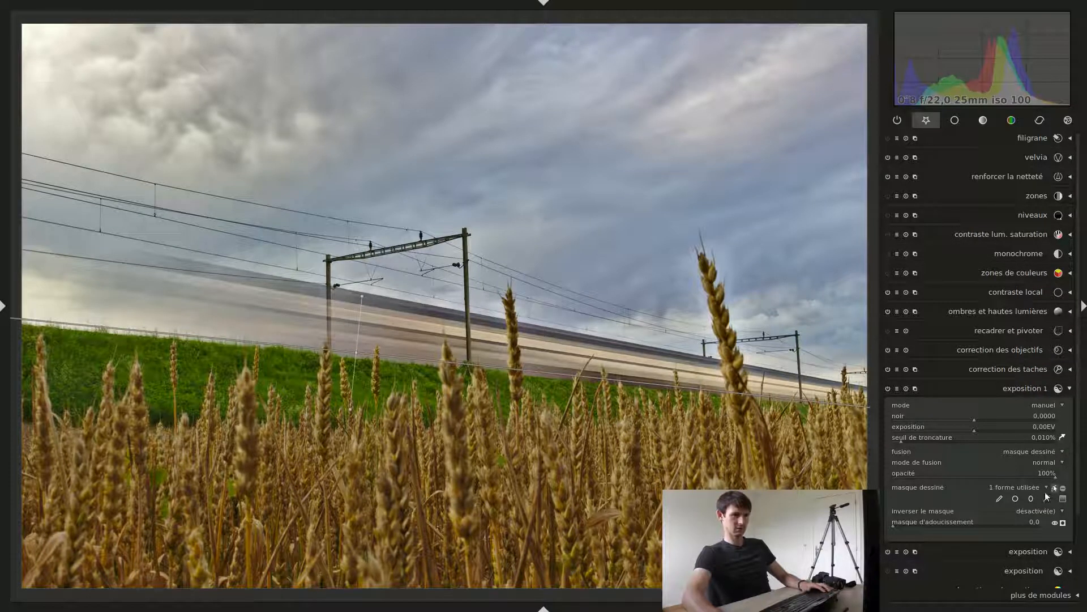
left_click(1063, 490)
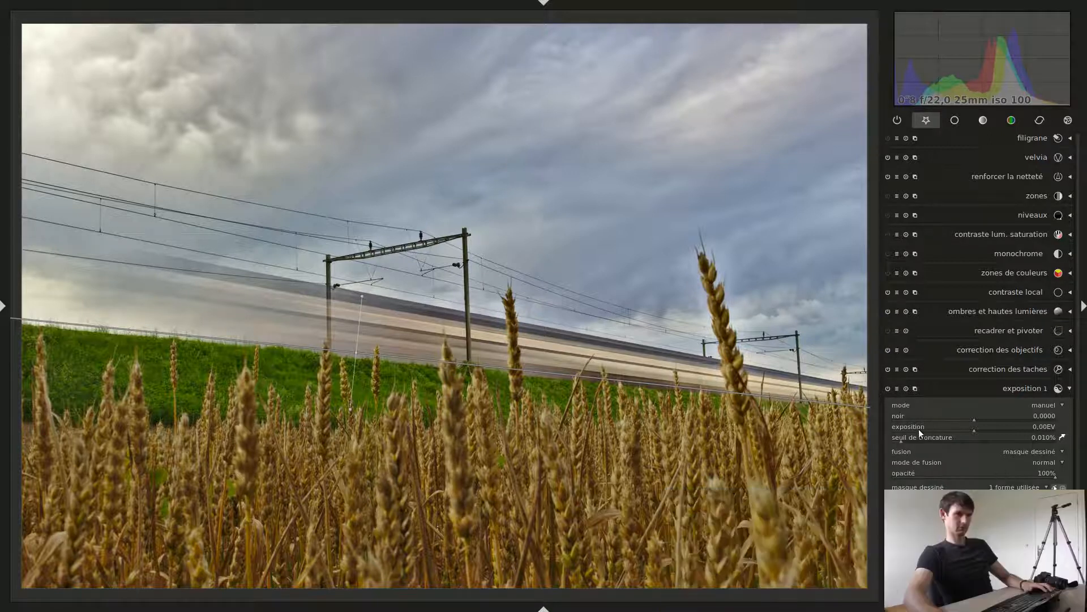
Set the new exposure instance to -0.22 EV with a black level (noir) of 0.0050.
scroll(920, 429, "down", 10)
scroll(899, 416, "up", 1)
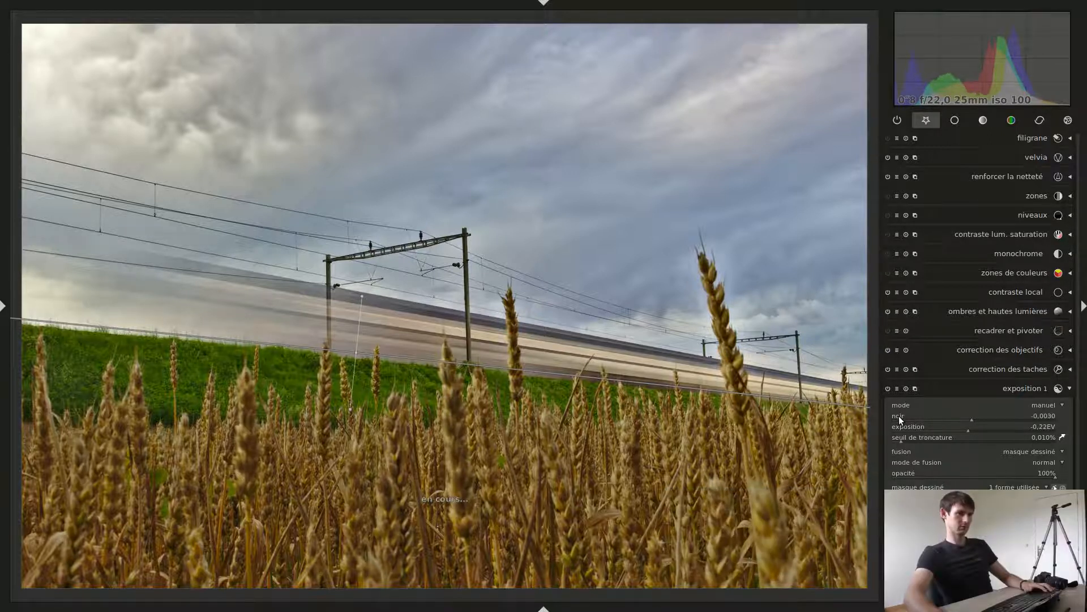
scroll(900, 415, "up", 9)
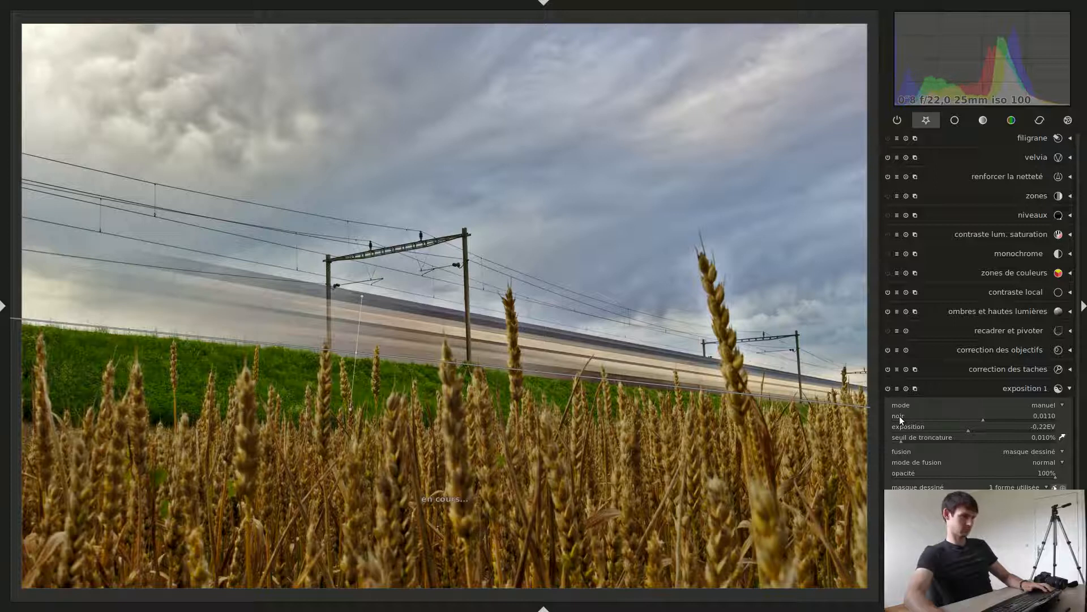
scroll(900, 416, "down", 7)
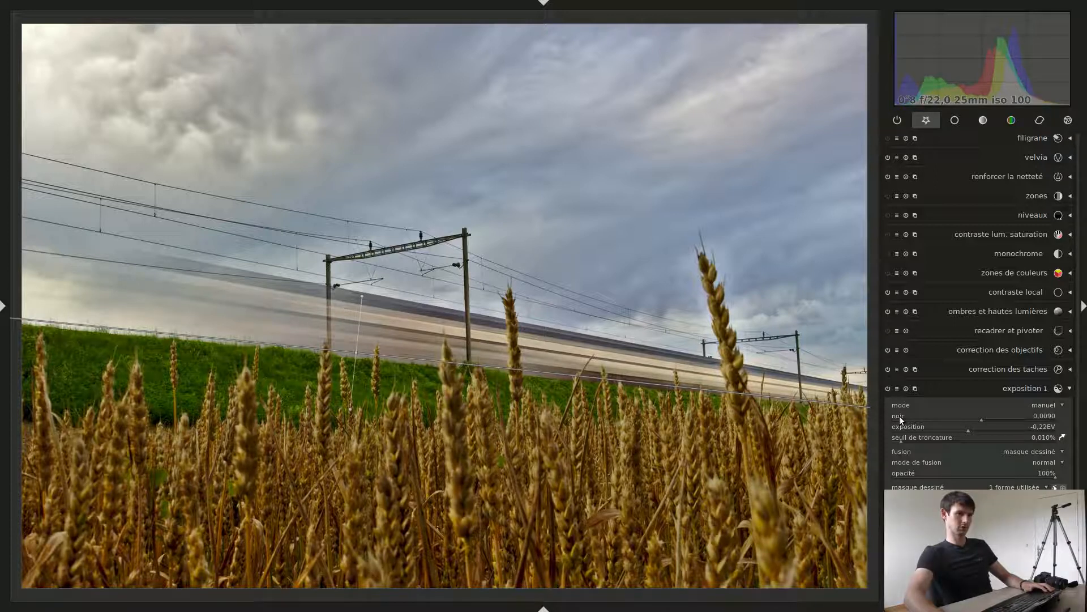
scroll(900, 415, "up", 3)
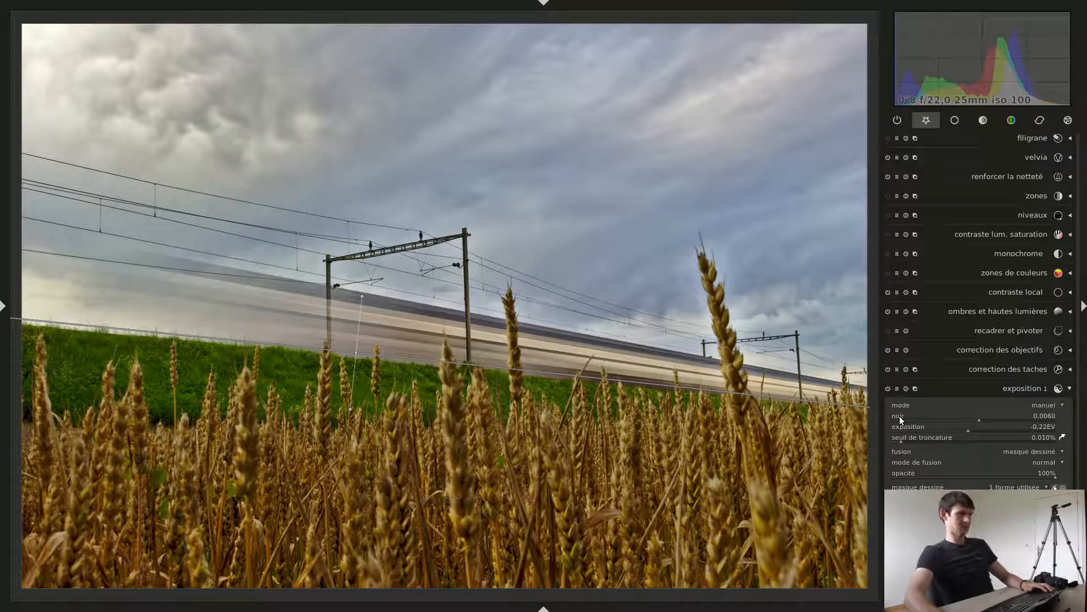
scroll(900, 416, "down", 1)
scroll(901, 428, "down", 1)
scroll(902, 427, "up", 1)
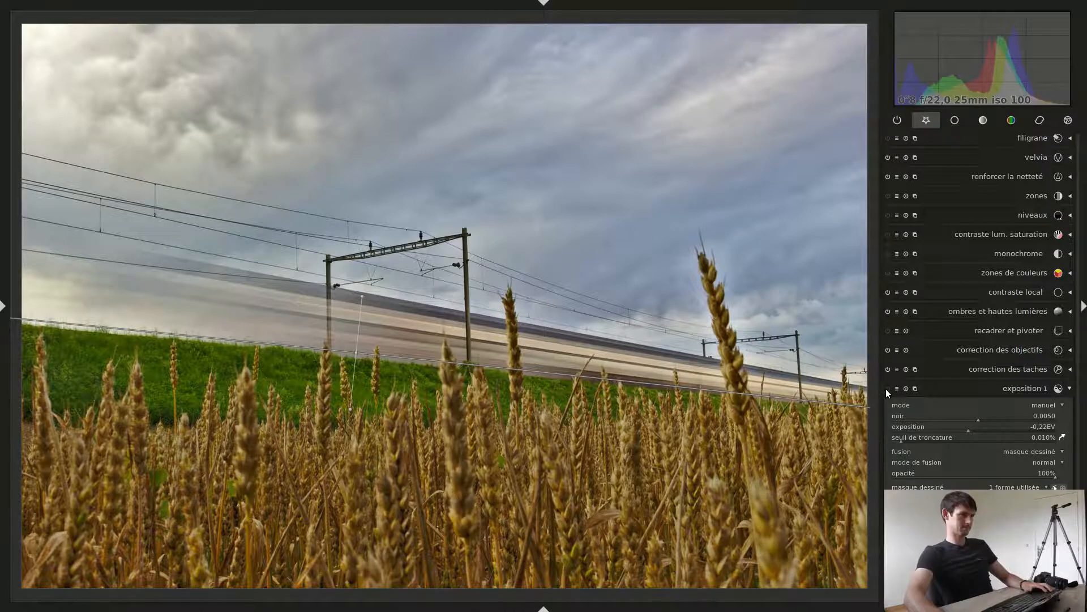
left_click(1045, 386)
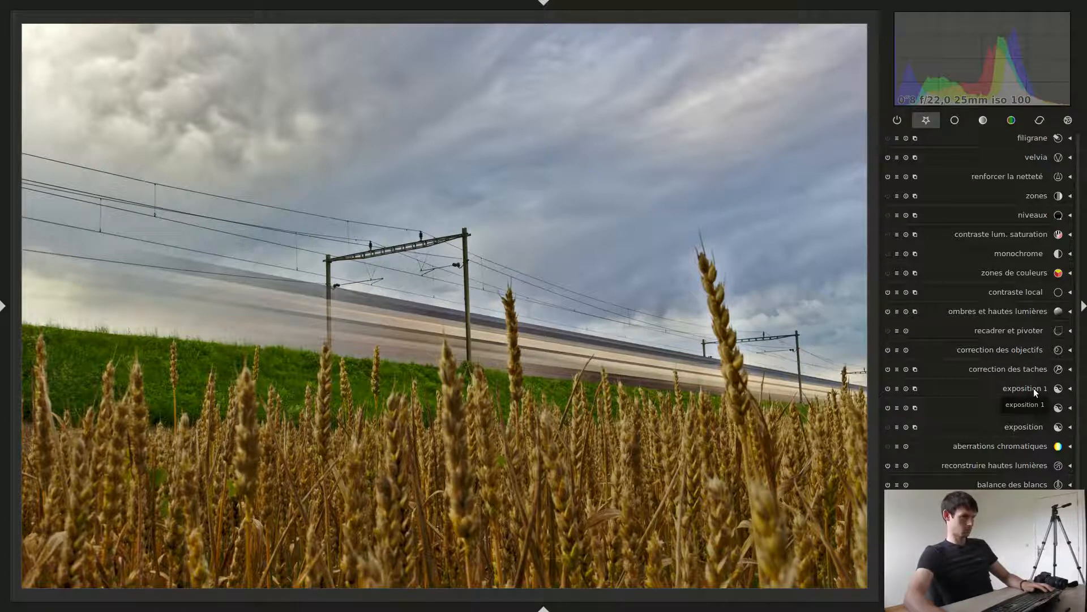
Limit contrast lightness saturation (contraste lum. saturation) with a drawn mask (masque dessiné) reusing the velvia masks.
left_click(1013, 234)
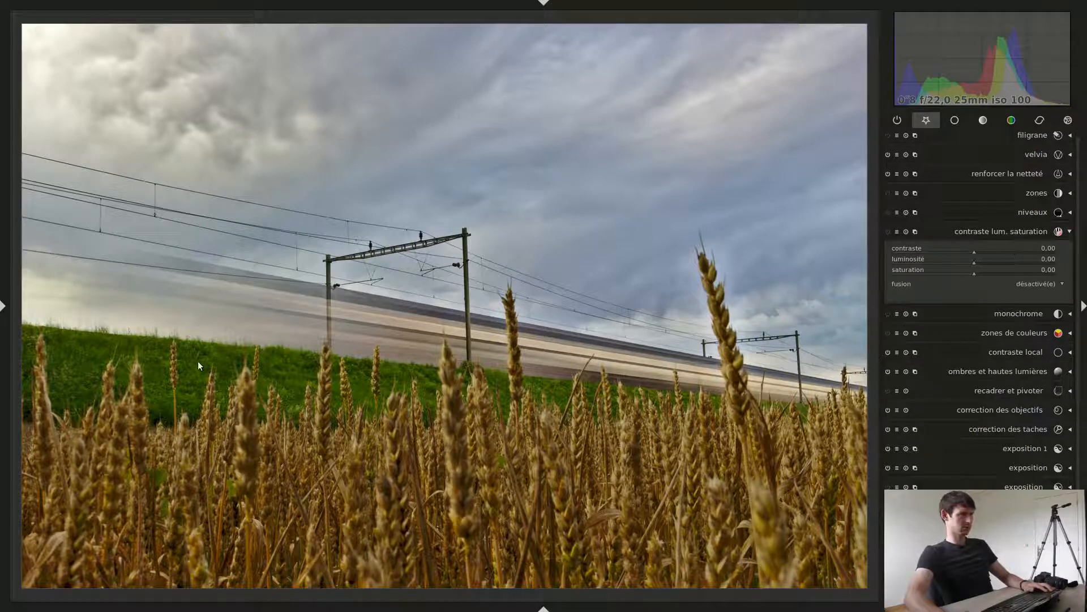
left_click(1049, 283)
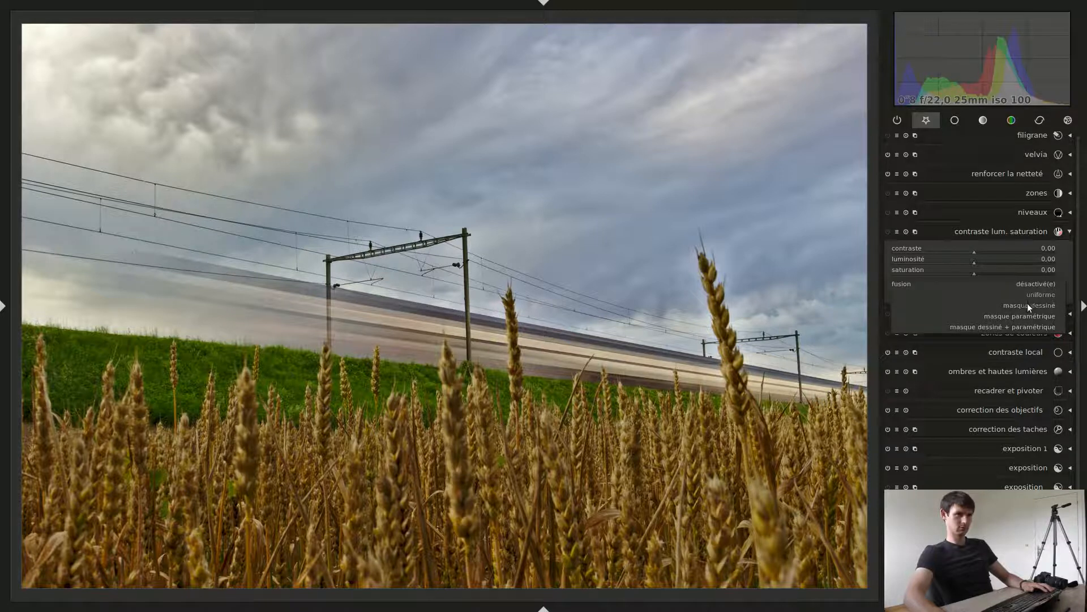
left_click(1030, 306)
left_click(1031, 319)
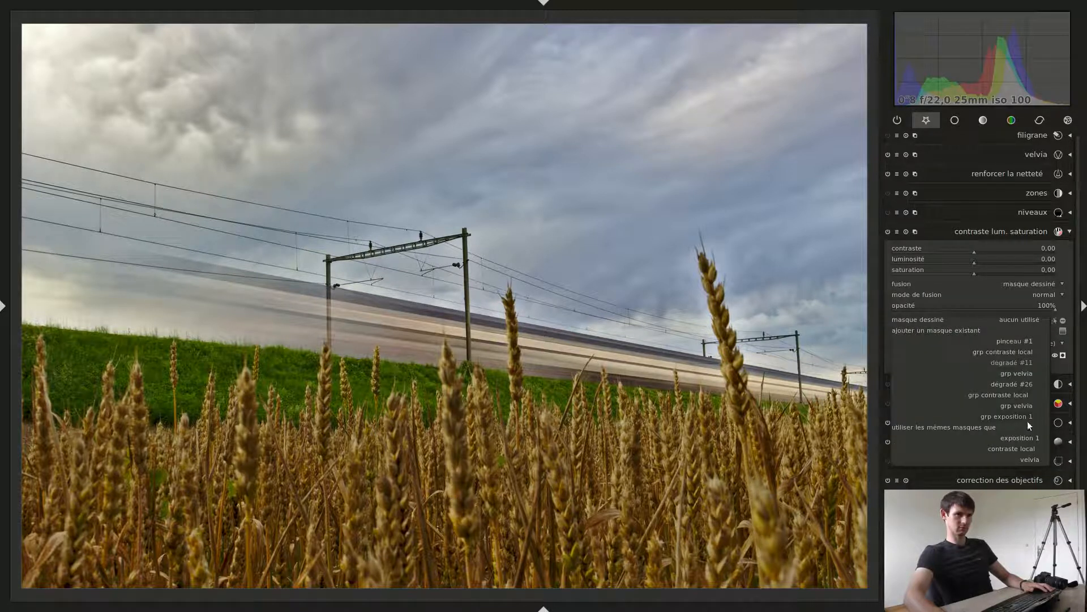
left_click(1028, 459)
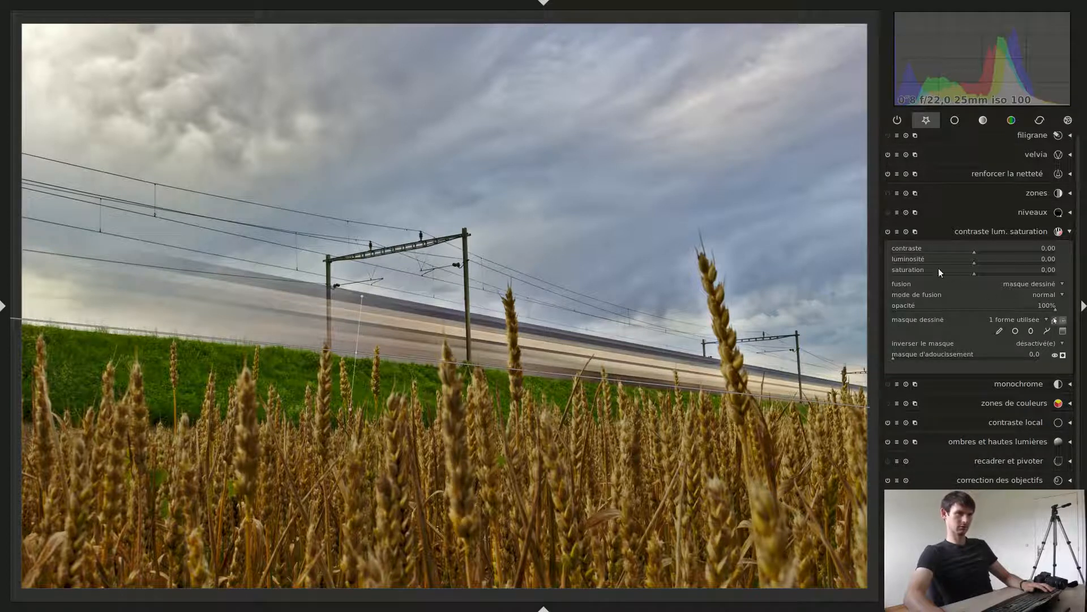
Set saturation to -0.07, lightness (luminosité) to -0.01 and contrast (contraste) to 0.06 in contraste lum. saturation, and collapse the module.
scroll(917, 270, "down", 2)
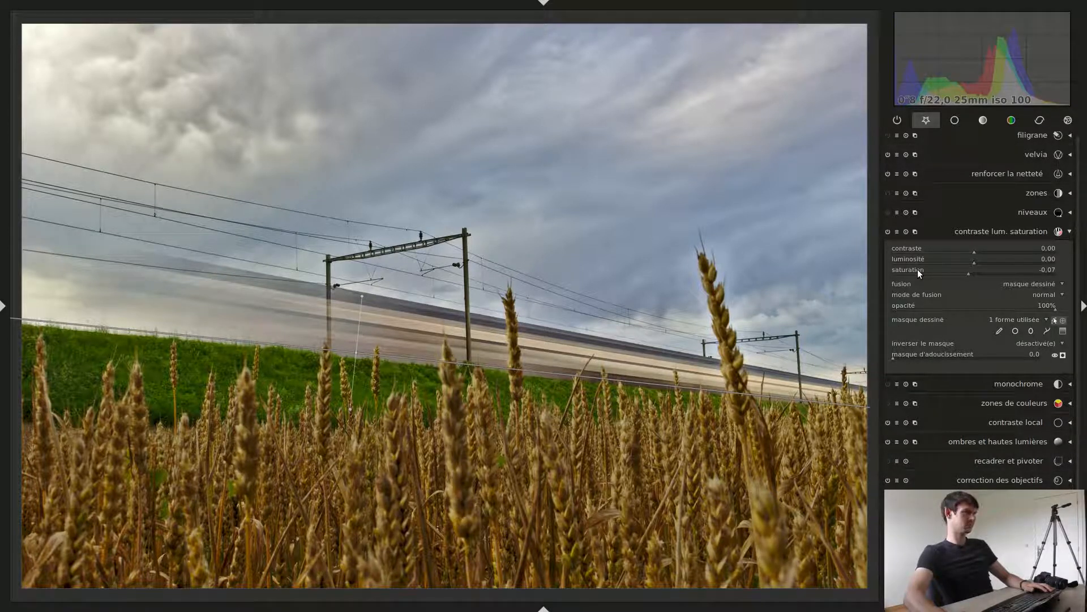
scroll(918, 269, "up", 1)
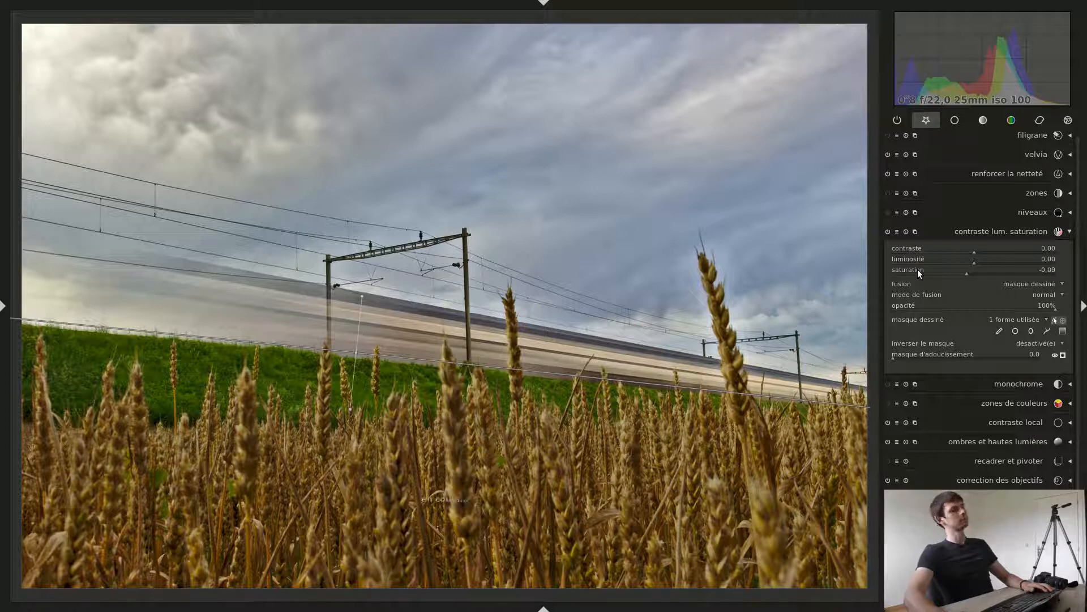
scroll(918, 270, "up", 1)
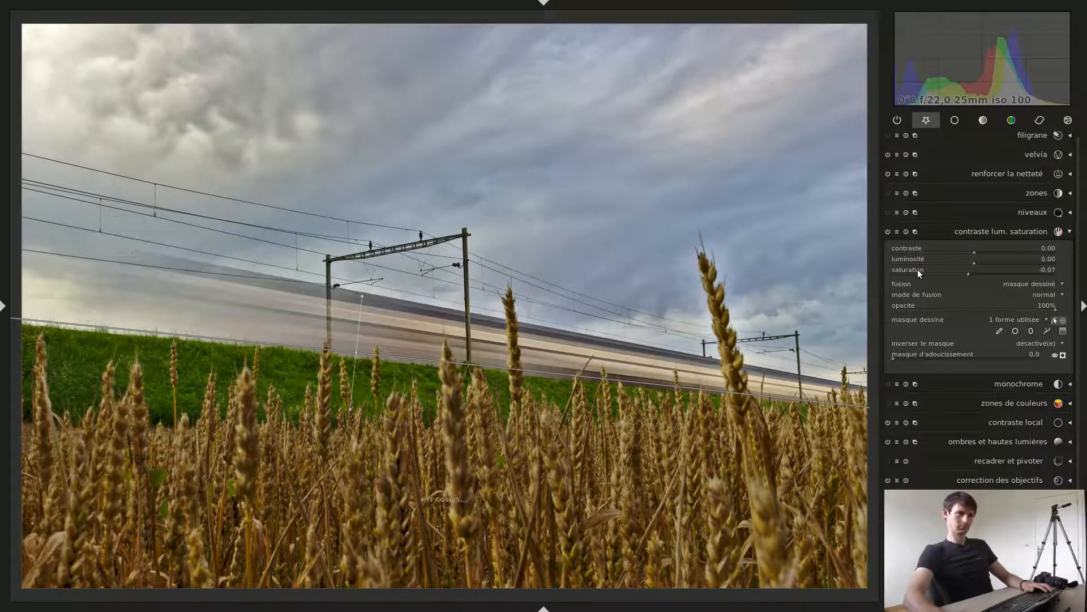
scroll(913, 261, "down", 1)
scroll(911, 249, "up", 2)
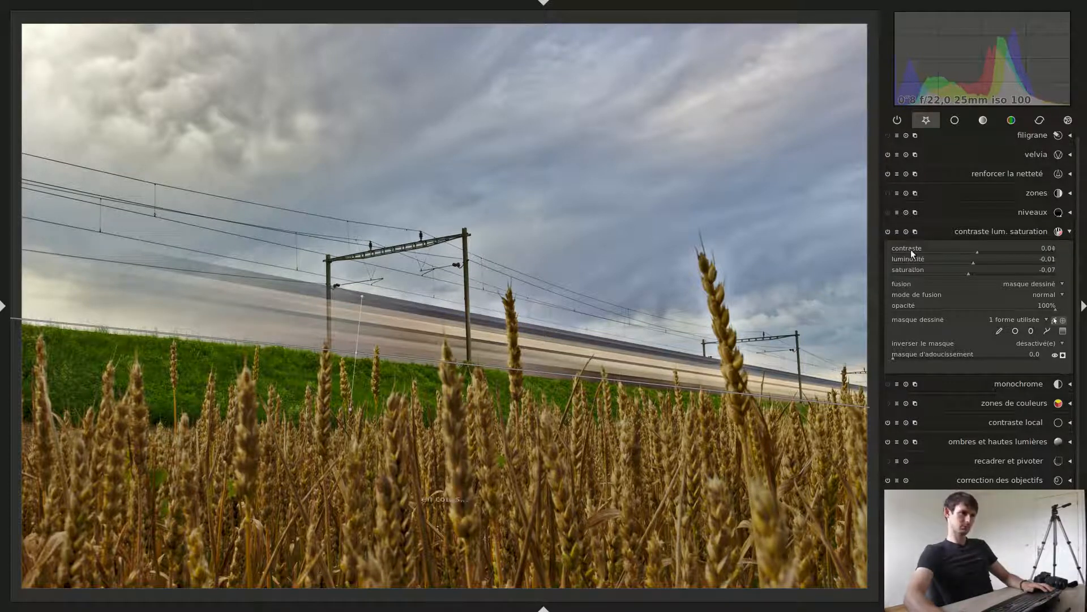
scroll(910, 249, "up", 1)
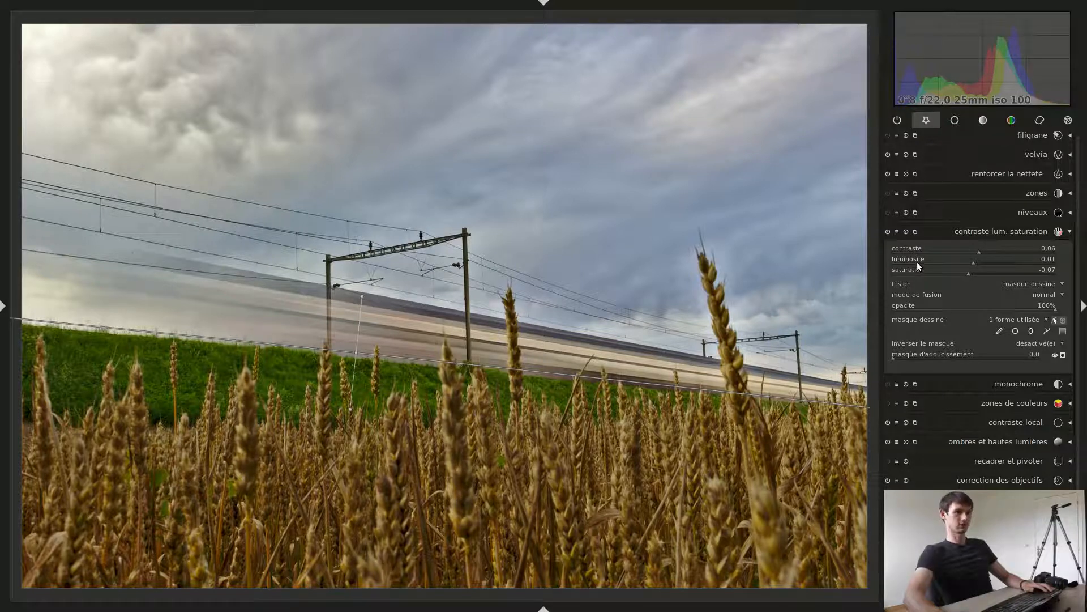
left_click(1024, 230)
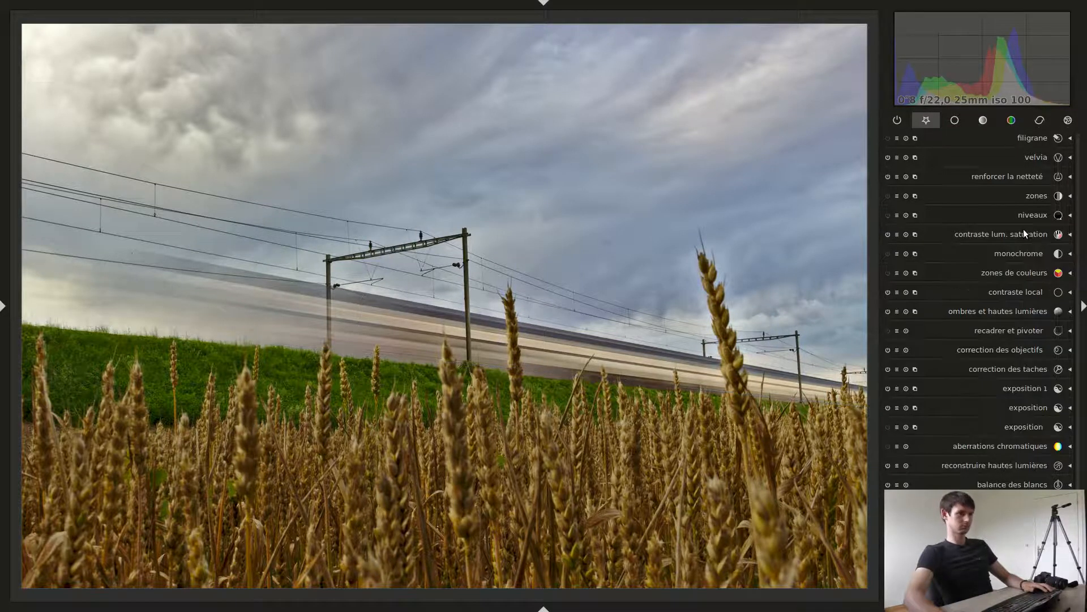
Crop the photo to 16:9 HDTV with the frame slightly lowered to trim more sky than wheat, and view it with the side panels hidden.
left_click(1013, 330)
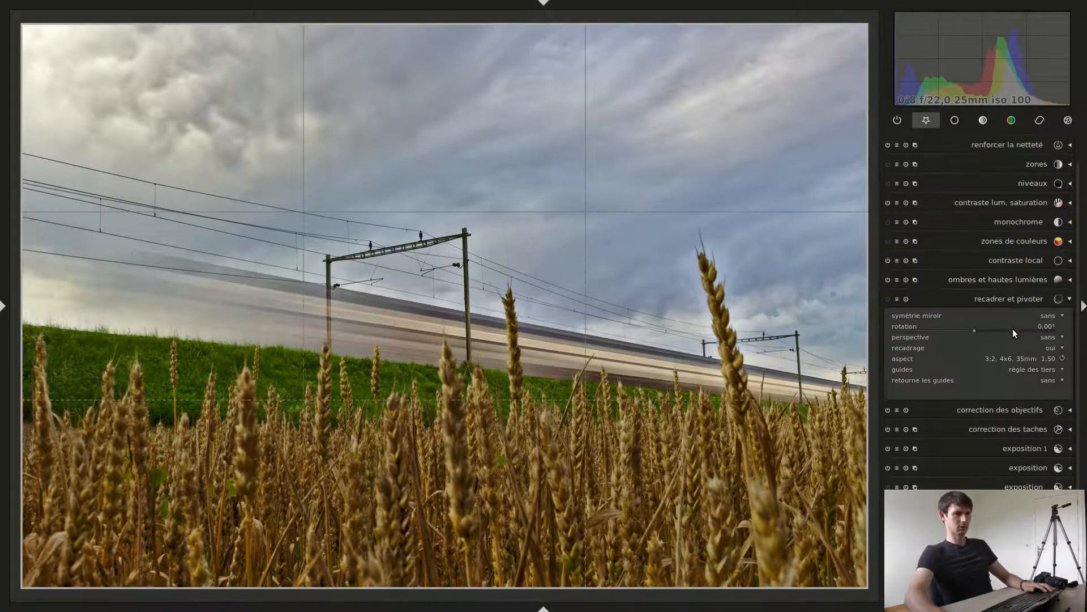
left_click(1026, 361)
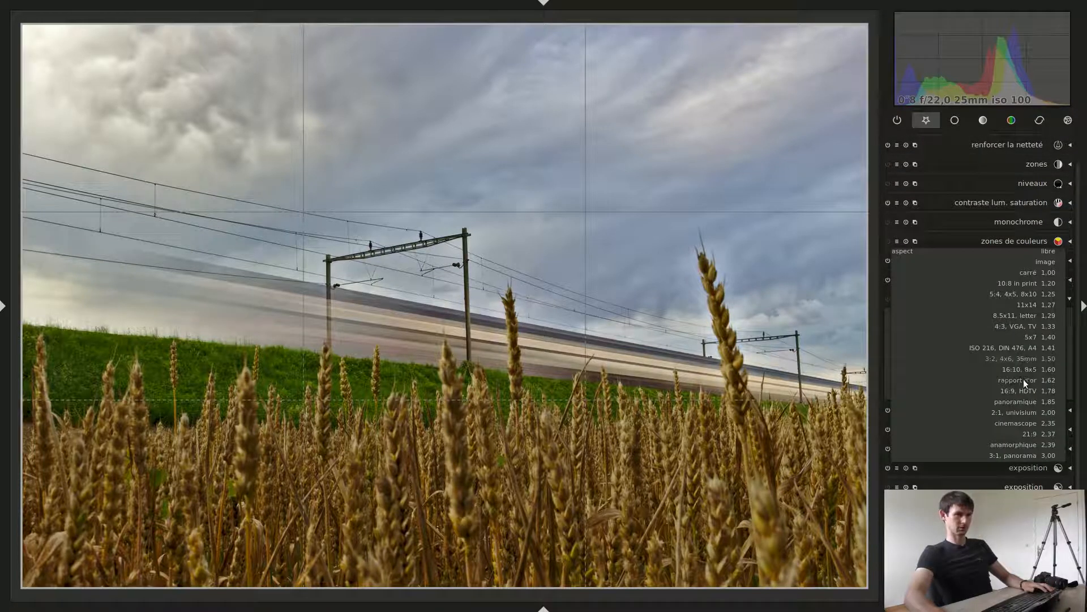
left_click(1021, 390)
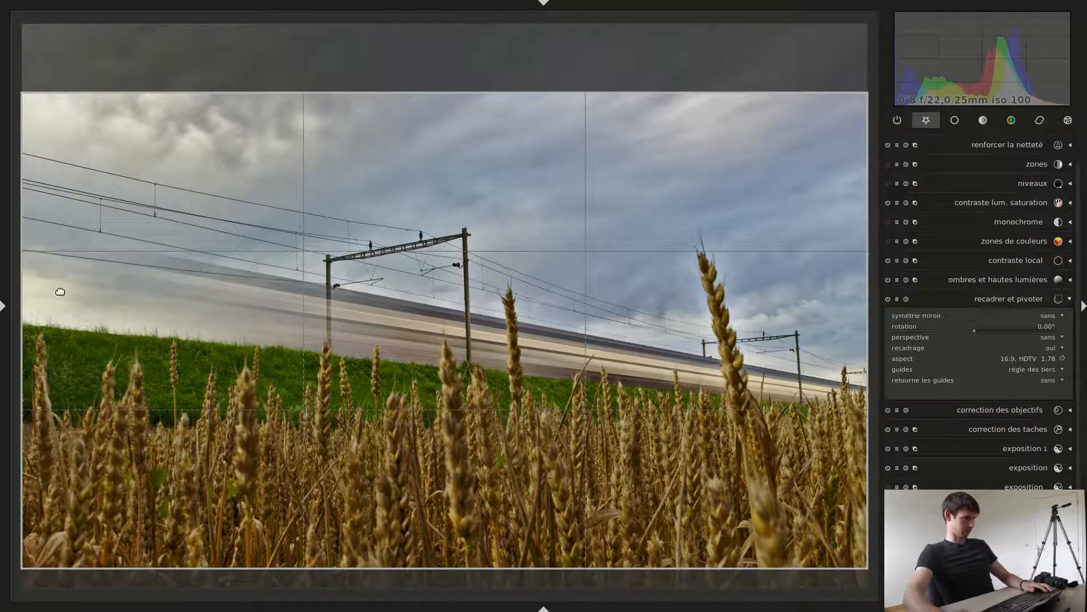
left_click_drag(702, 371, 685, 231)
left_click_drag(682, 291, 672, 377)
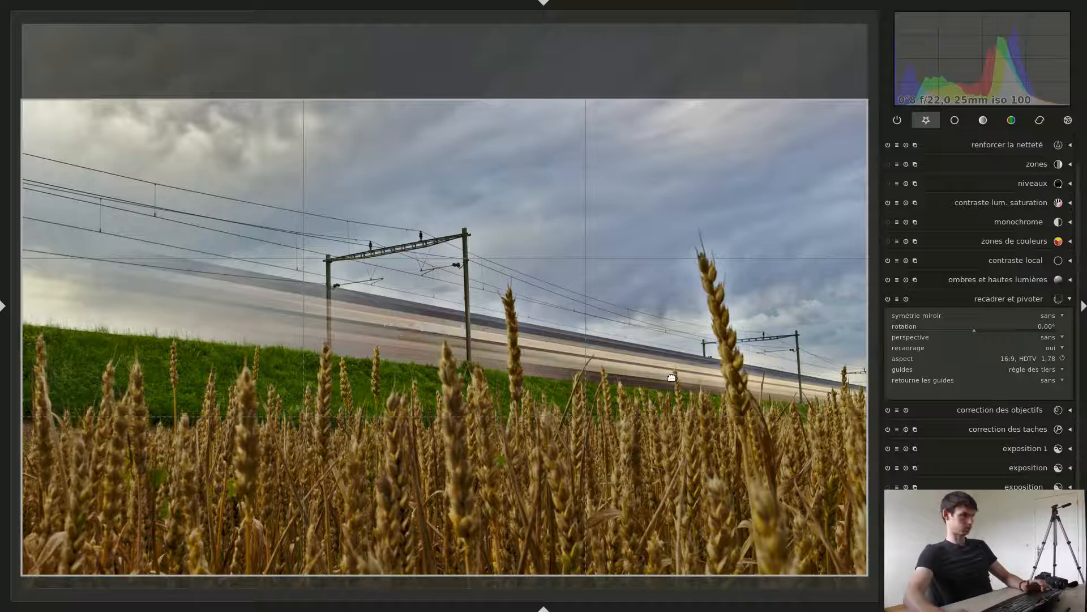
key("Return")
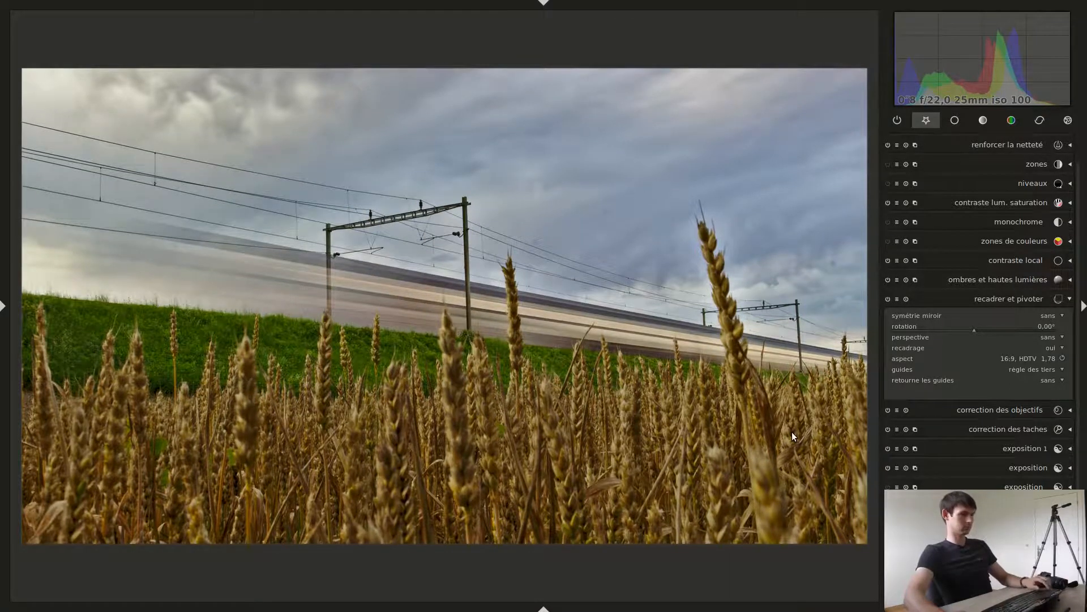
key("Tab")
key("Tab")
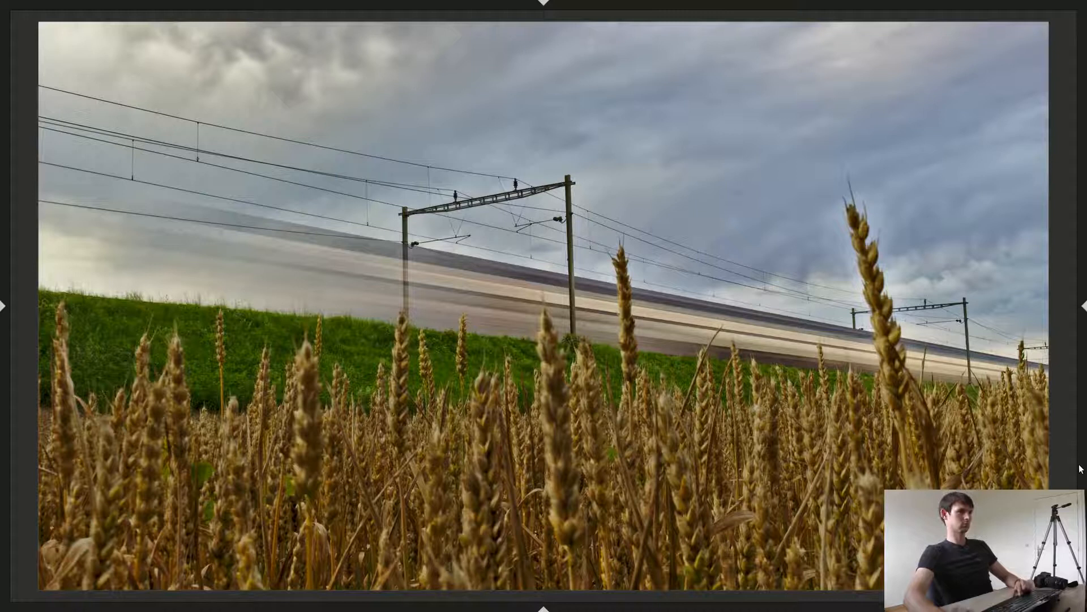